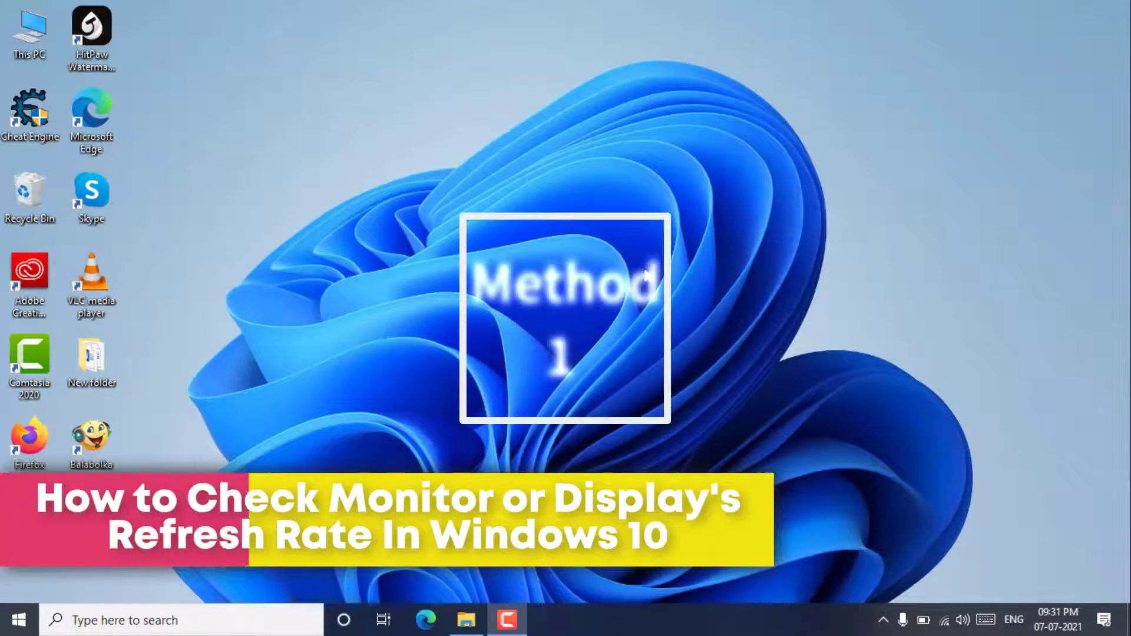
# Refresh the desktop, then open Display settings from its menu and scroll to Multiple displays
pyautogui.rightClick(643, 214)
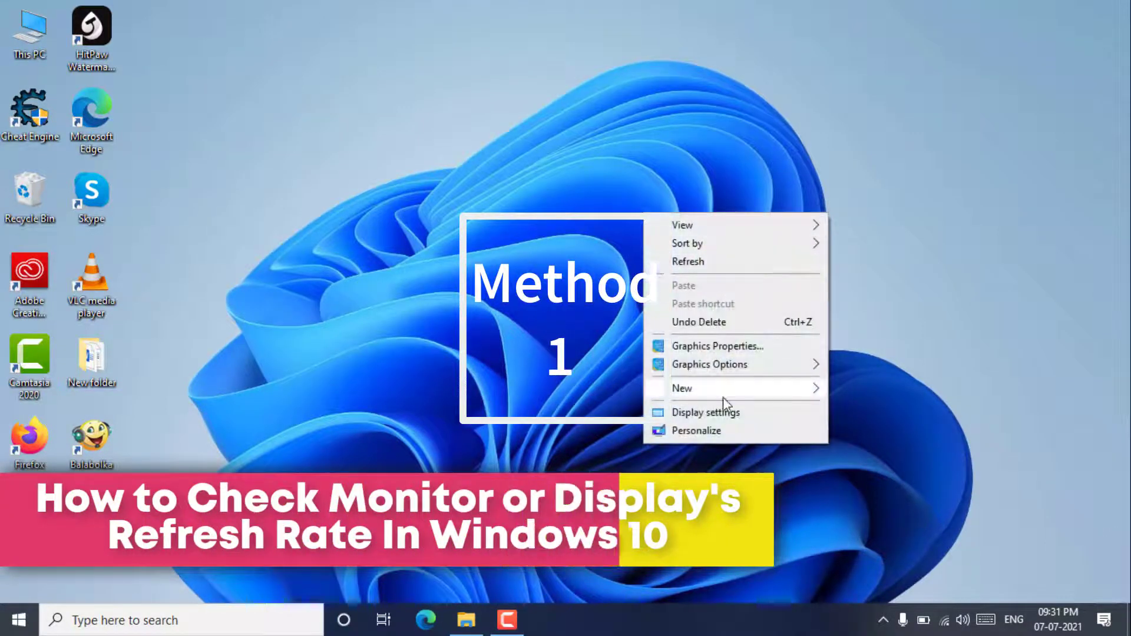
pyautogui.click(692, 262)
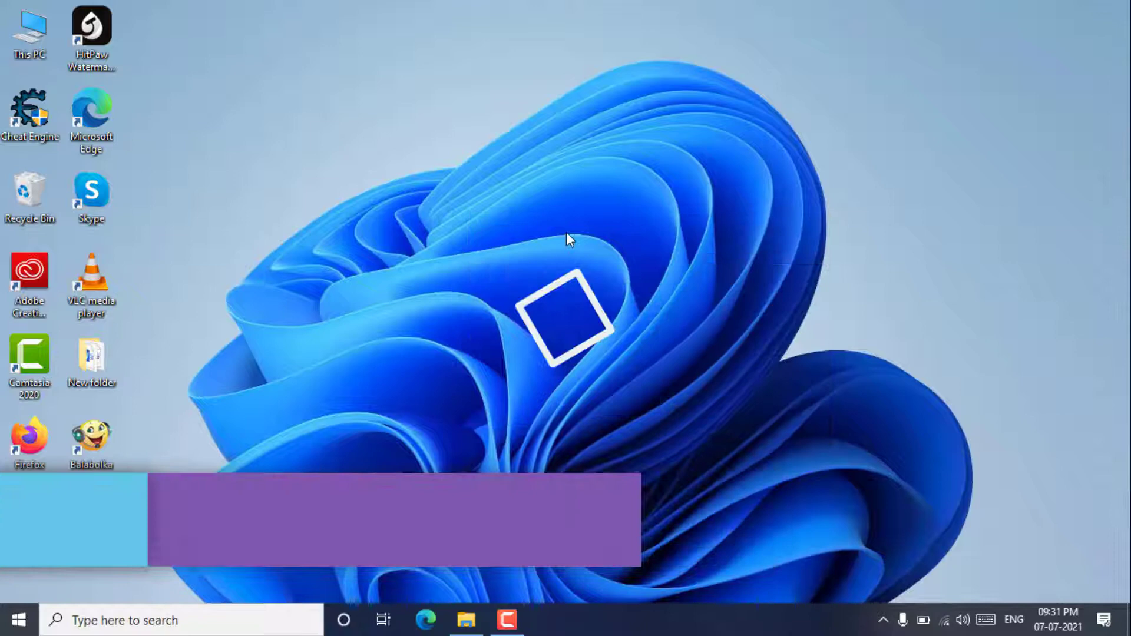
pyautogui.rightClick(566, 233)
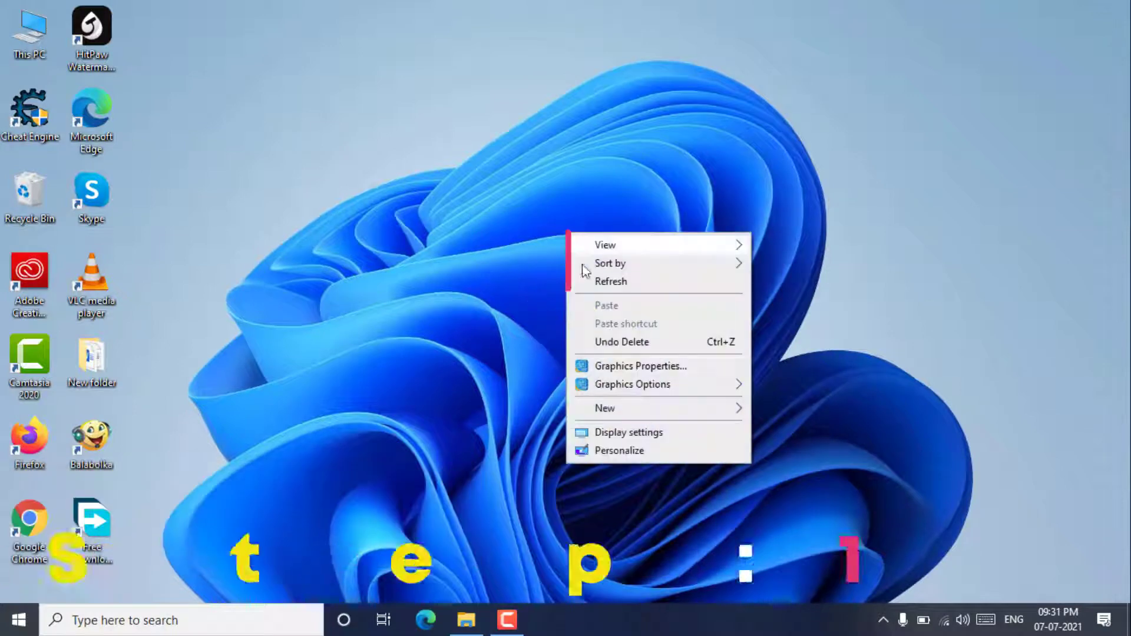
pyautogui.click(642, 435)
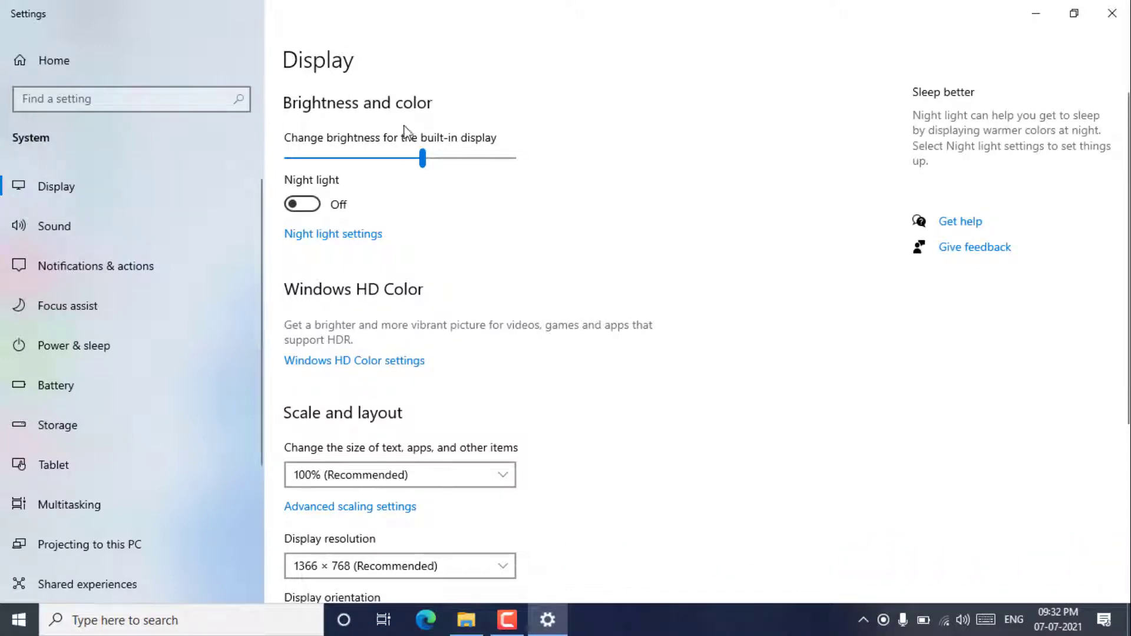
pyautogui.scroll(-5, 550, 377)
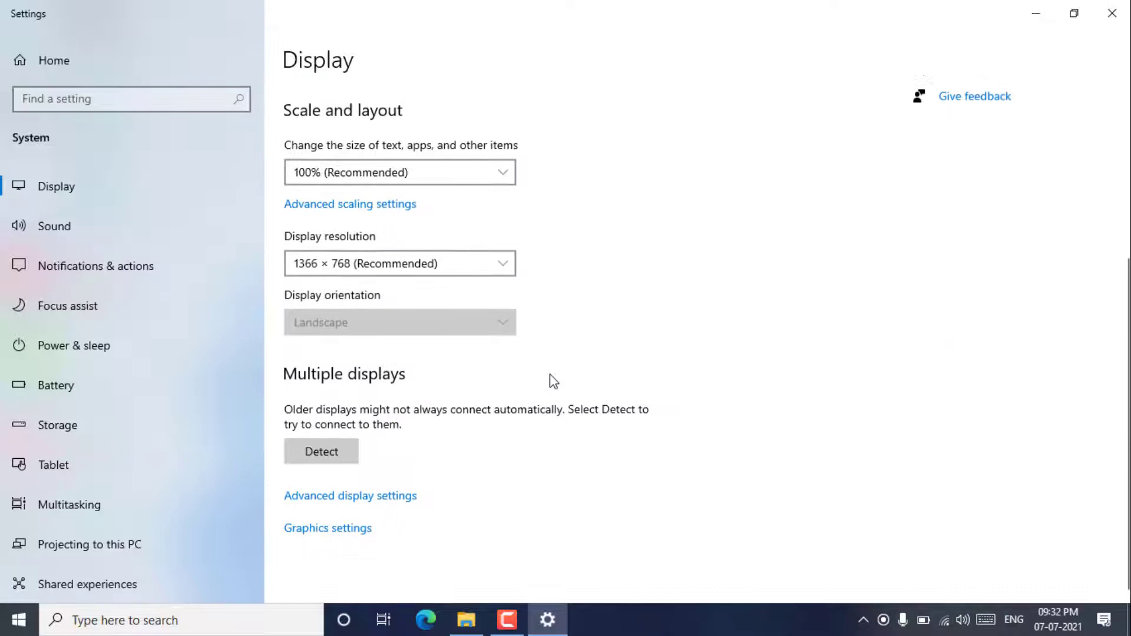
# Open Advanced display settings to see the internal display's 59.987 Hz refresh rate
pyautogui.click(336, 498)
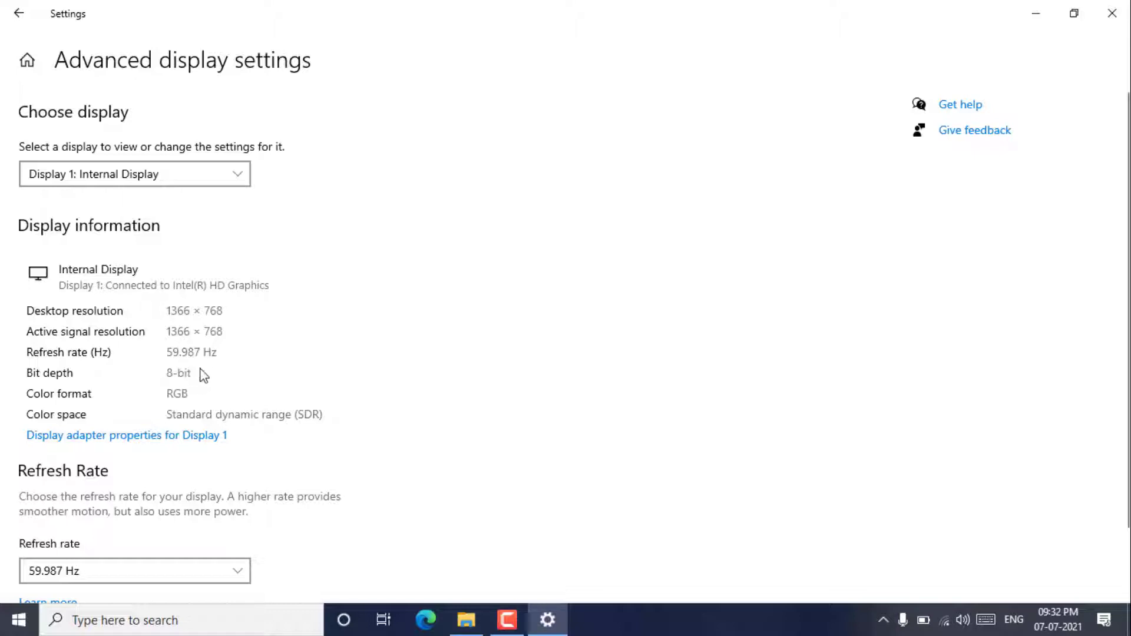
# Close Settings and refresh the desktop
pyautogui.click(1111, 13)
pyautogui.rightClick(585, 89)
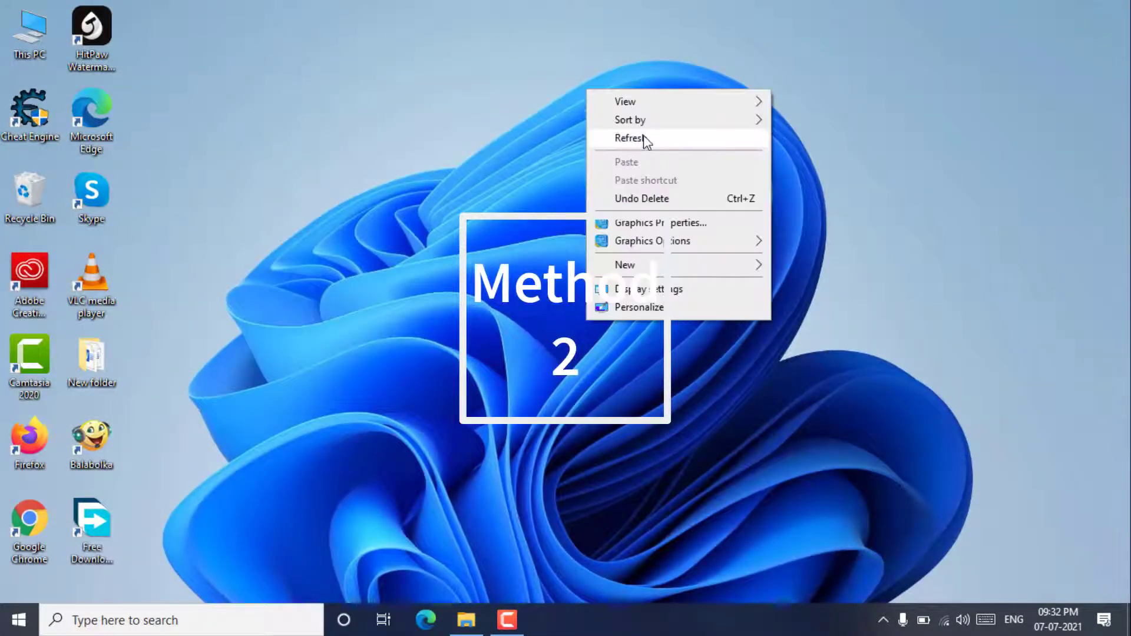
pyautogui.click(629, 137)
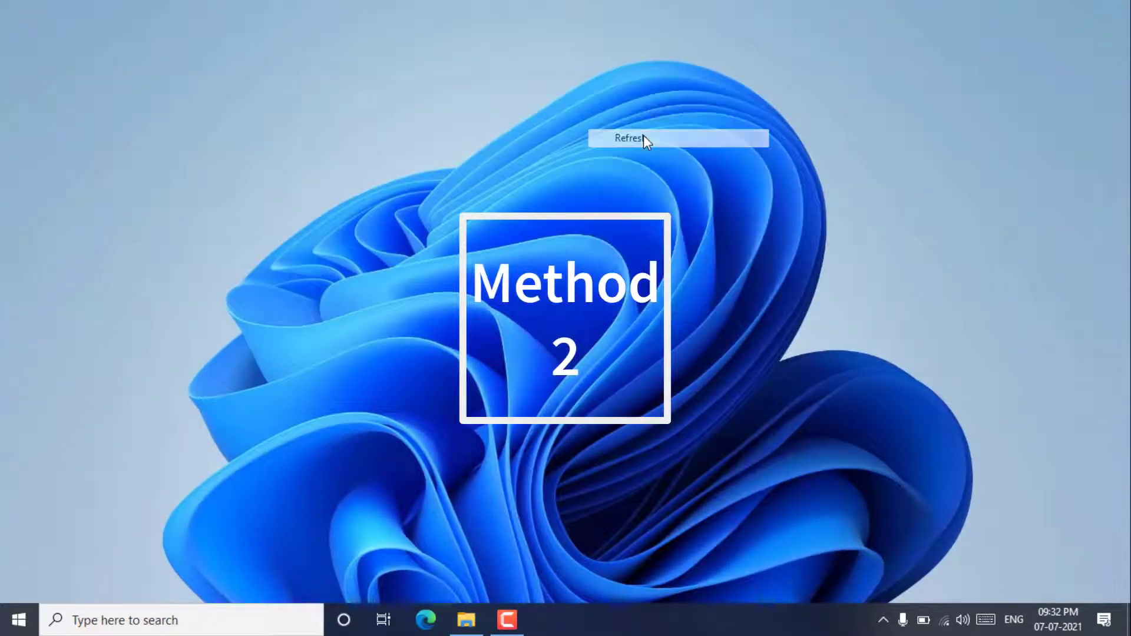
# Reopen Settings from Start and go to System > Display, scrolling down
pyautogui.click(12, 627)
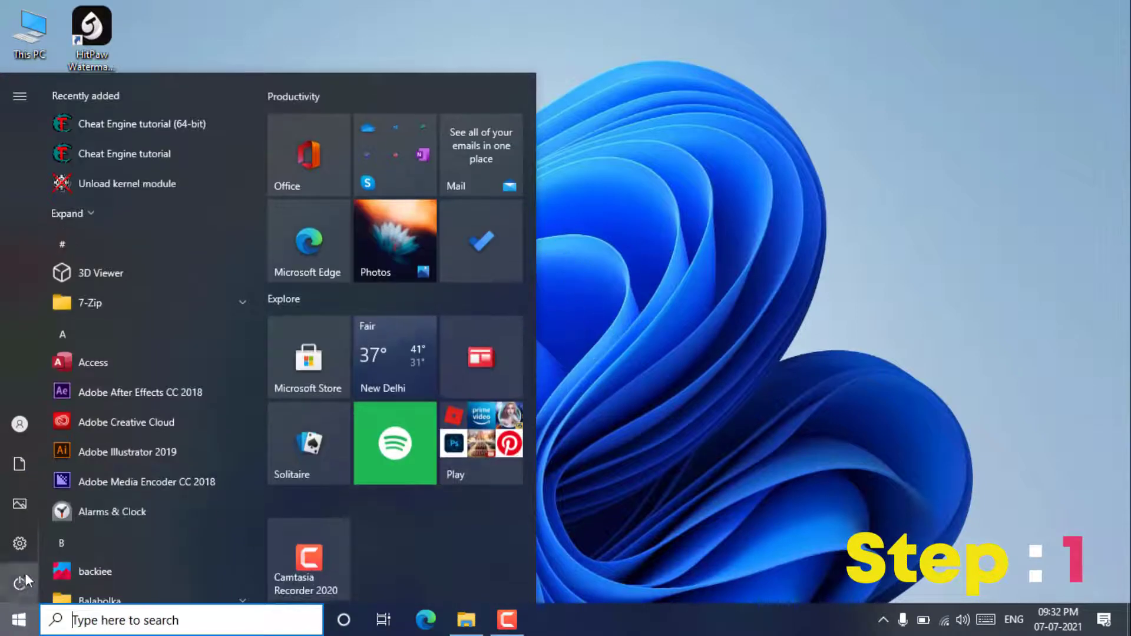
pyautogui.moveTo(45, 547)
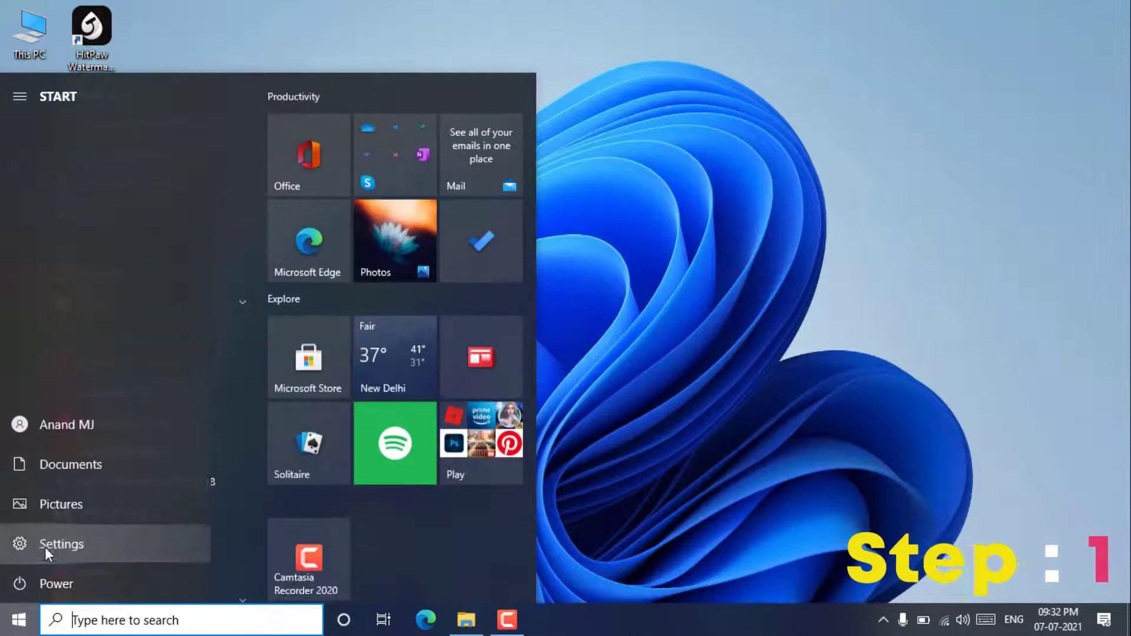
pyautogui.click(75, 541)
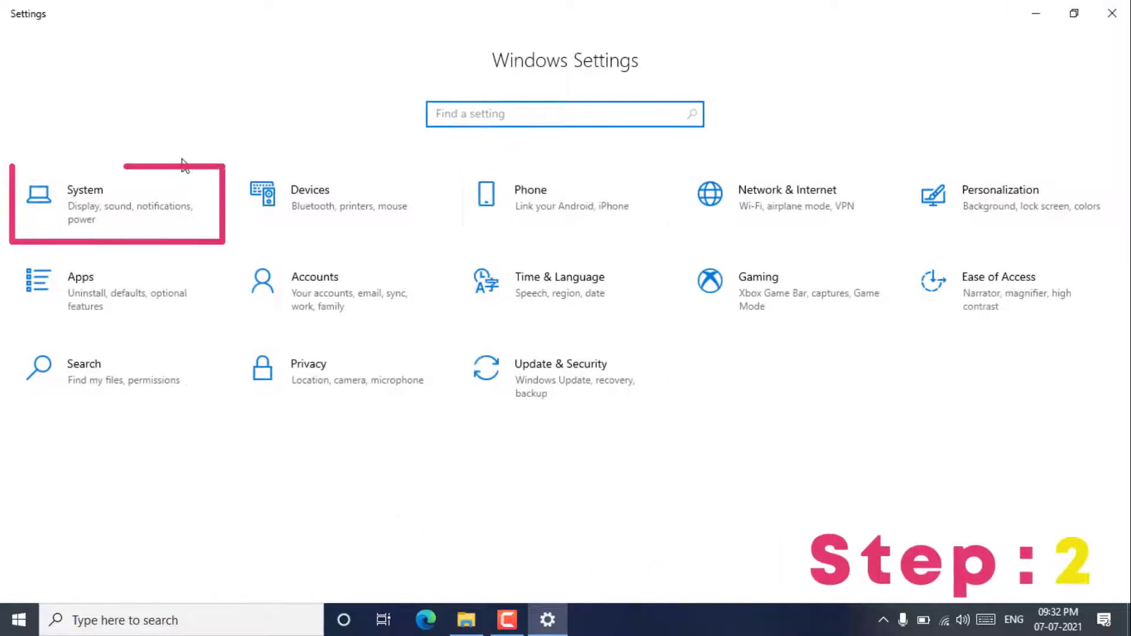
pyautogui.click(114, 209)
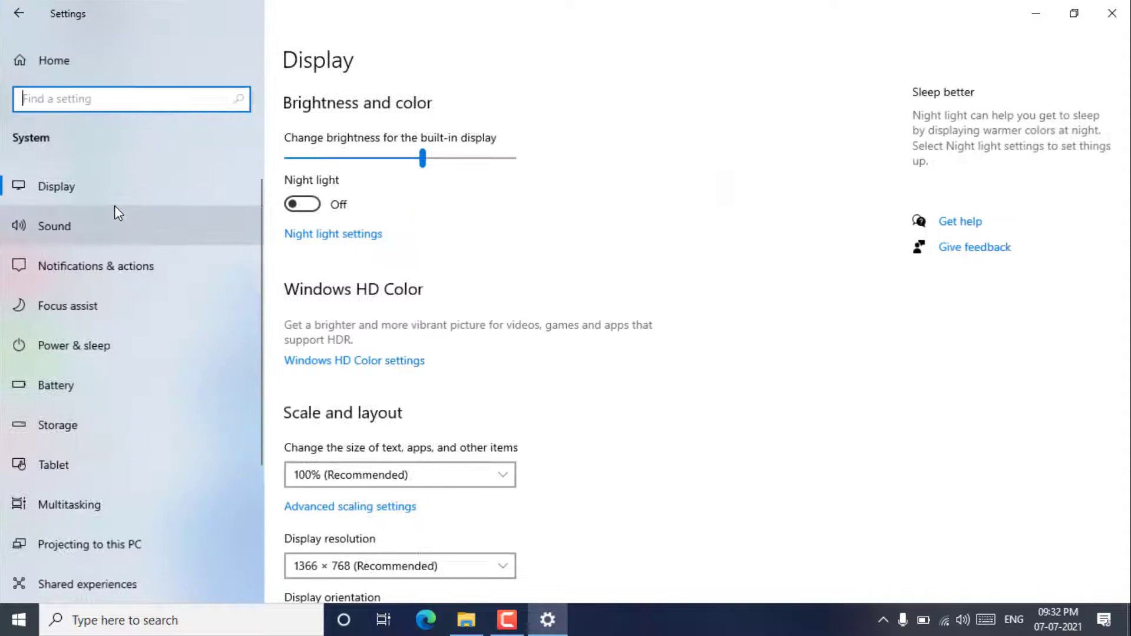
pyautogui.click(55, 188)
pyautogui.scroll(-5, 420, 235)
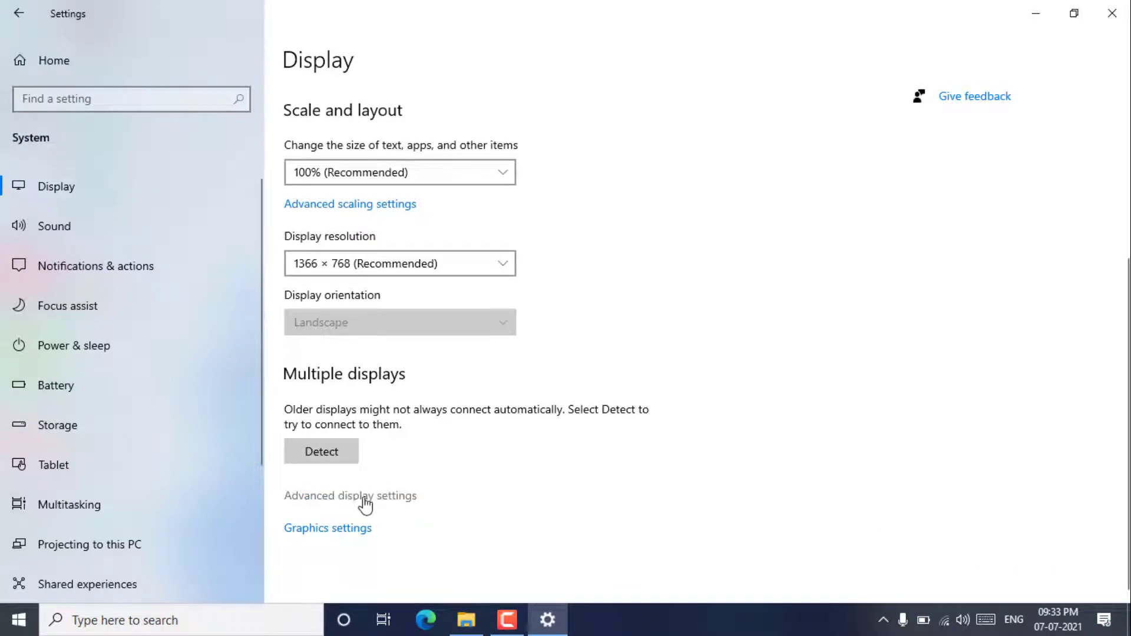
# In Advanced display settings, keep the refresh rate at 59.987 Hz, then close Settings
pyautogui.click(346, 501)
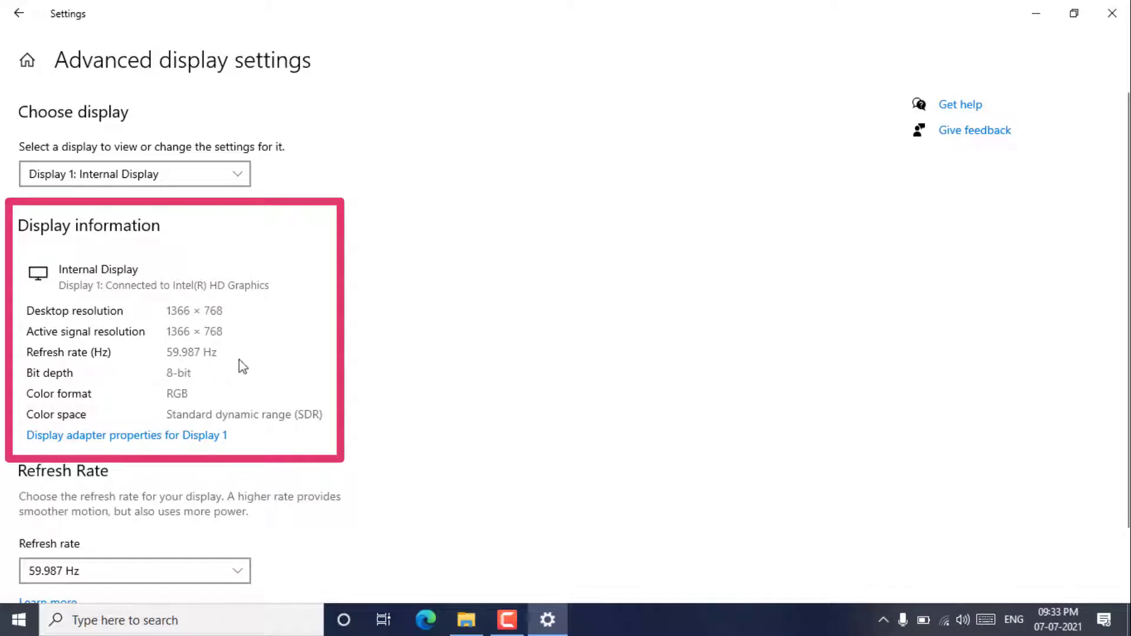
pyautogui.scroll(-2, 242, 492)
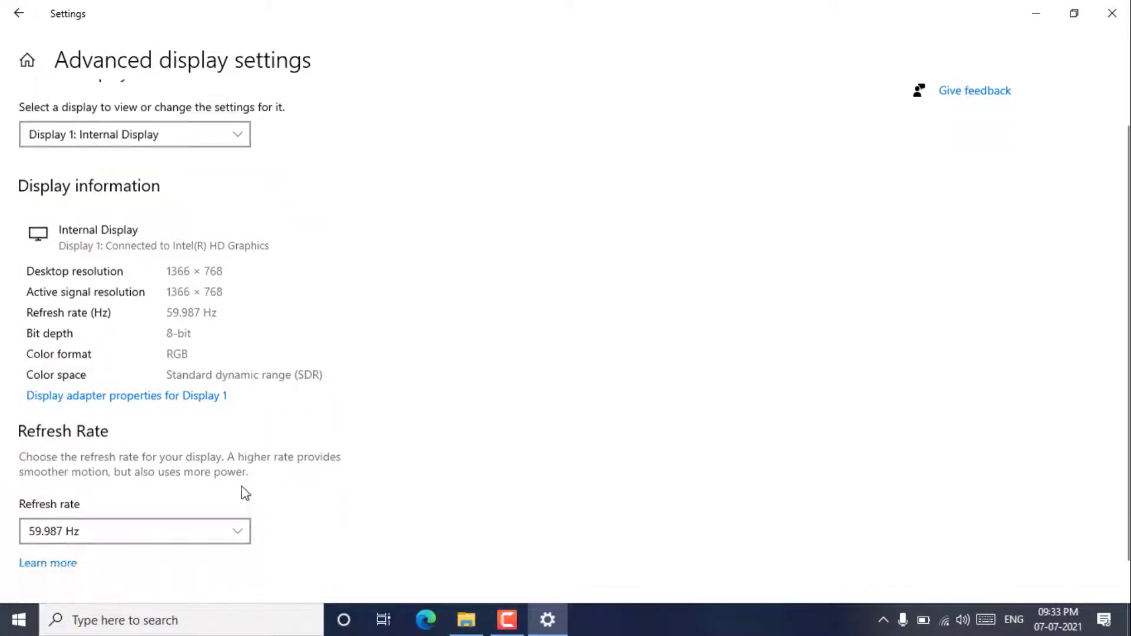
pyautogui.click(242, 494)
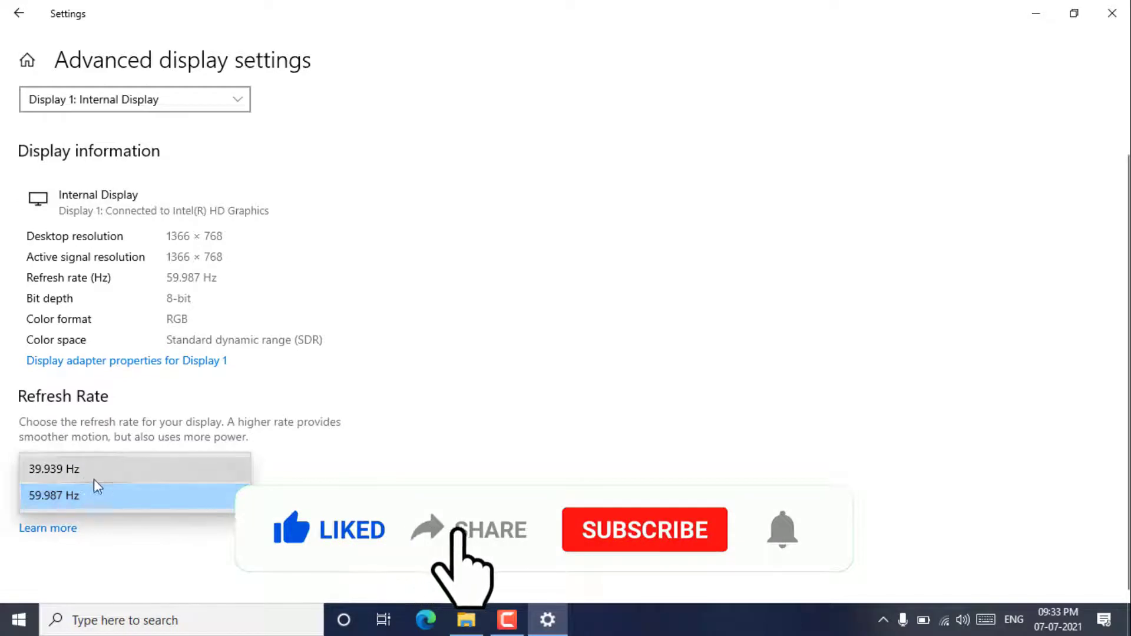
pyautogui.click(365, 479)
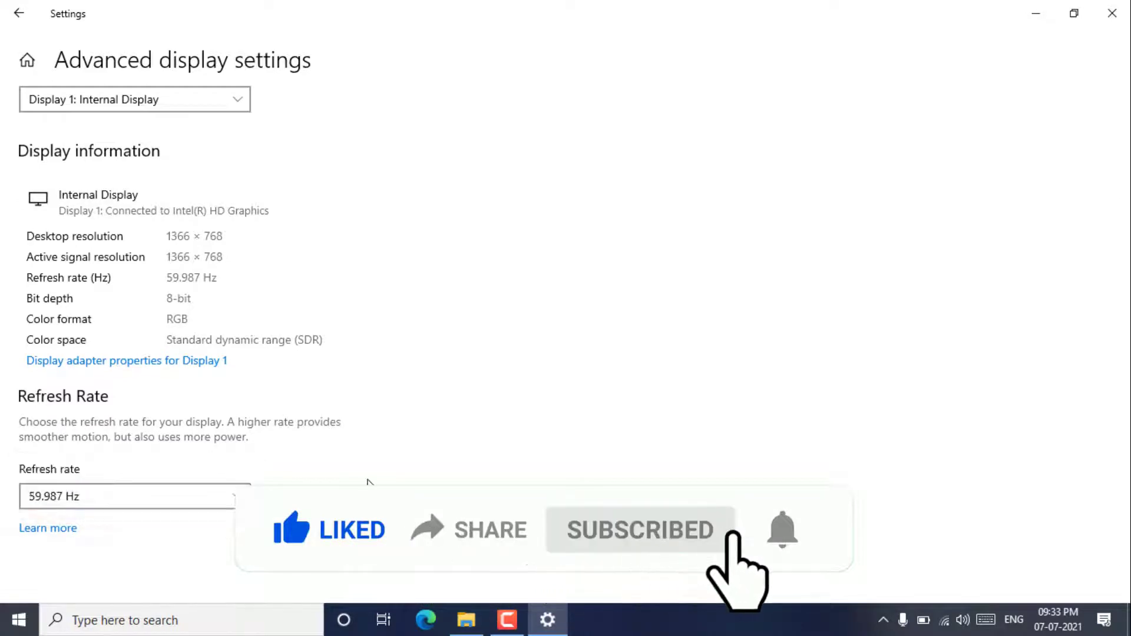
pyautogui.scroll(2, 287, 323)
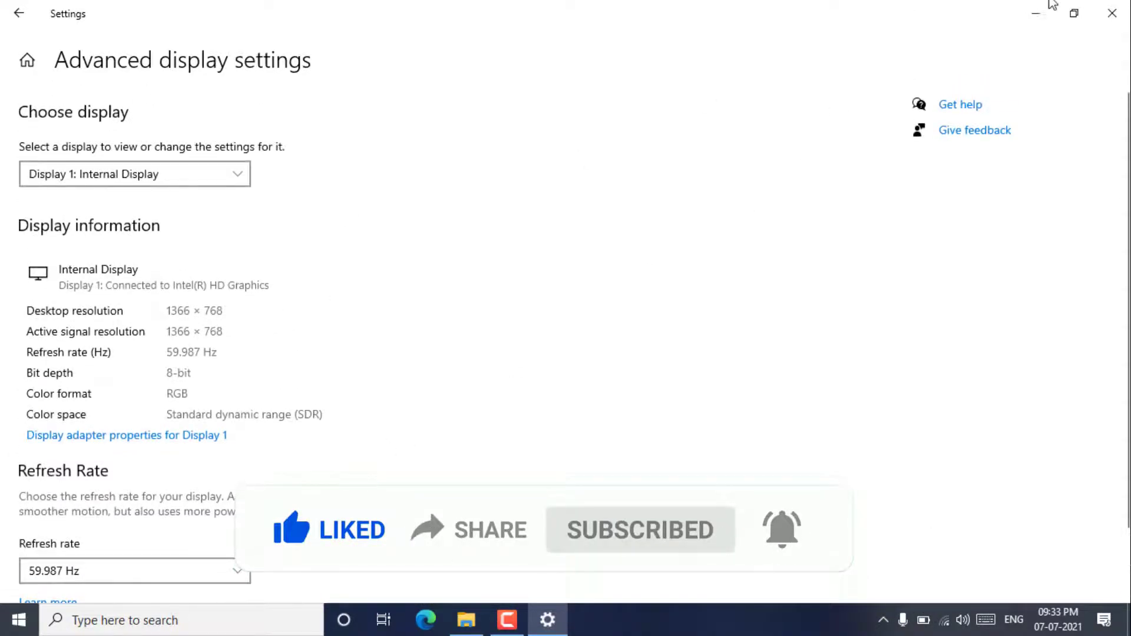
pyautogui.click(1111, 13)
# Refresh the desktop and launch Microsoft Edge
pyautogui.rightClick(650, 144)
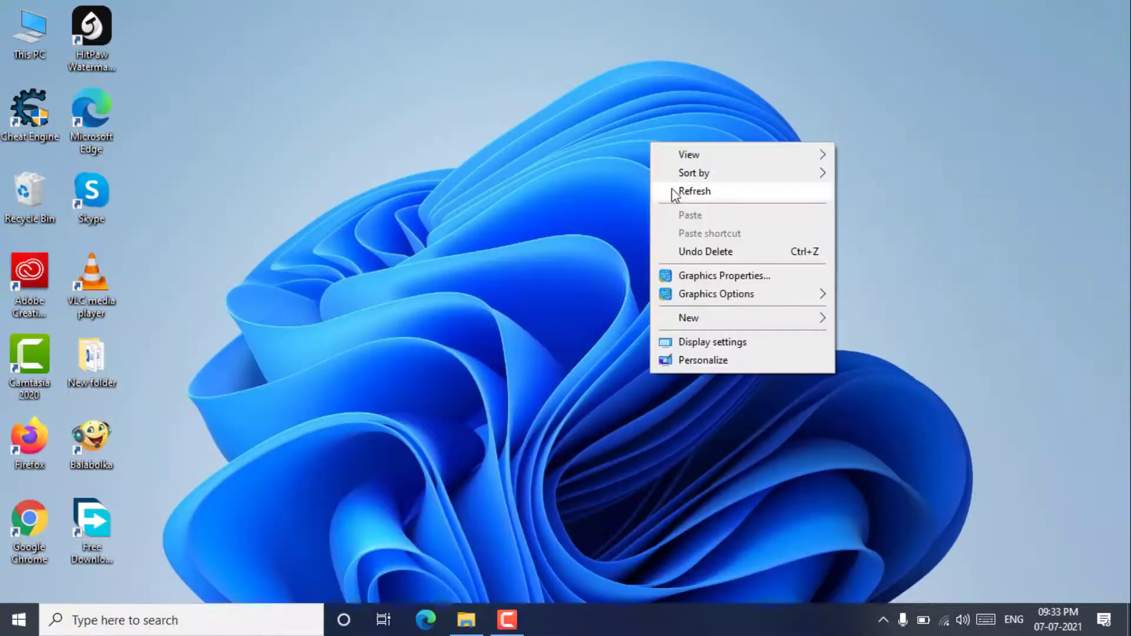
pyautogui.click(673, 189)
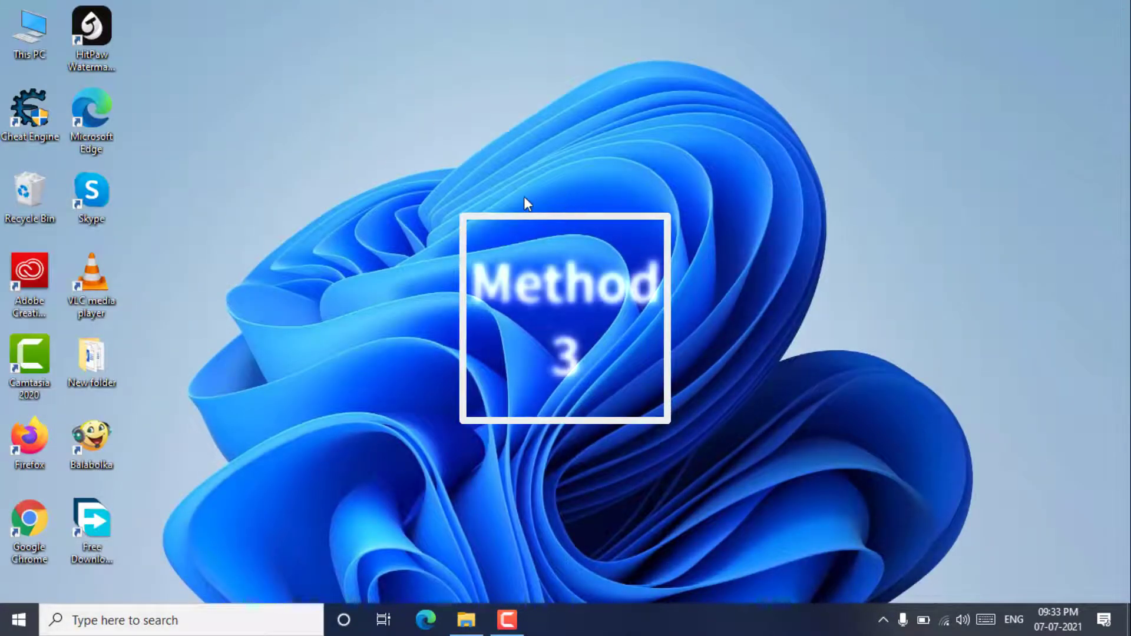
pyautogui.doubleClick(92, 118)
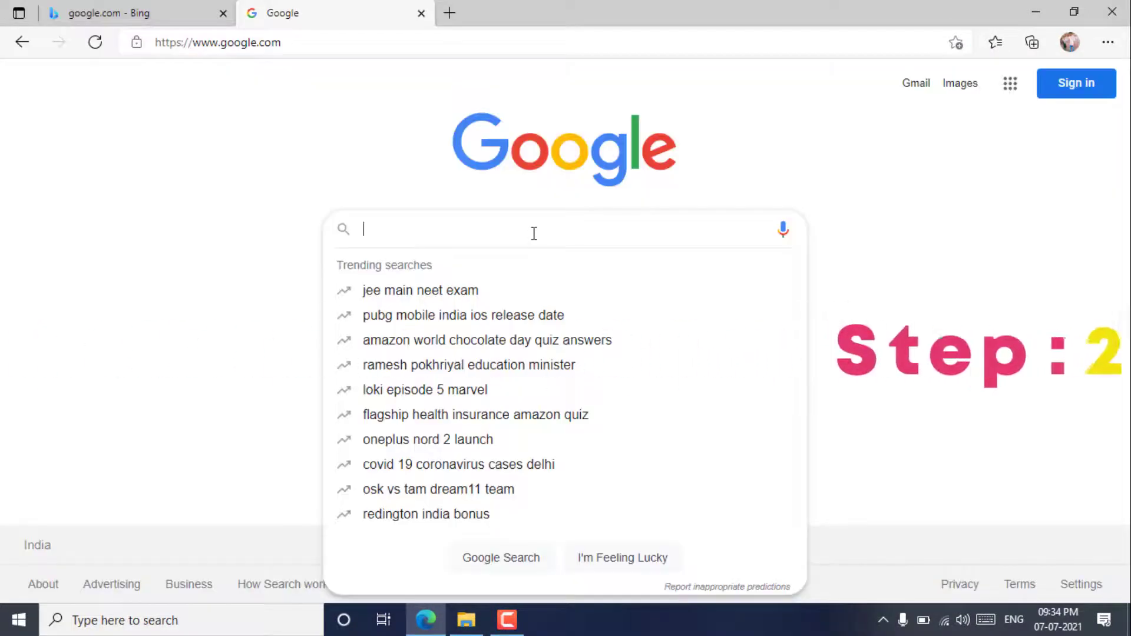
# Search Google for 'refresh rate' and scroll through the results
pyautogui.write('refres')
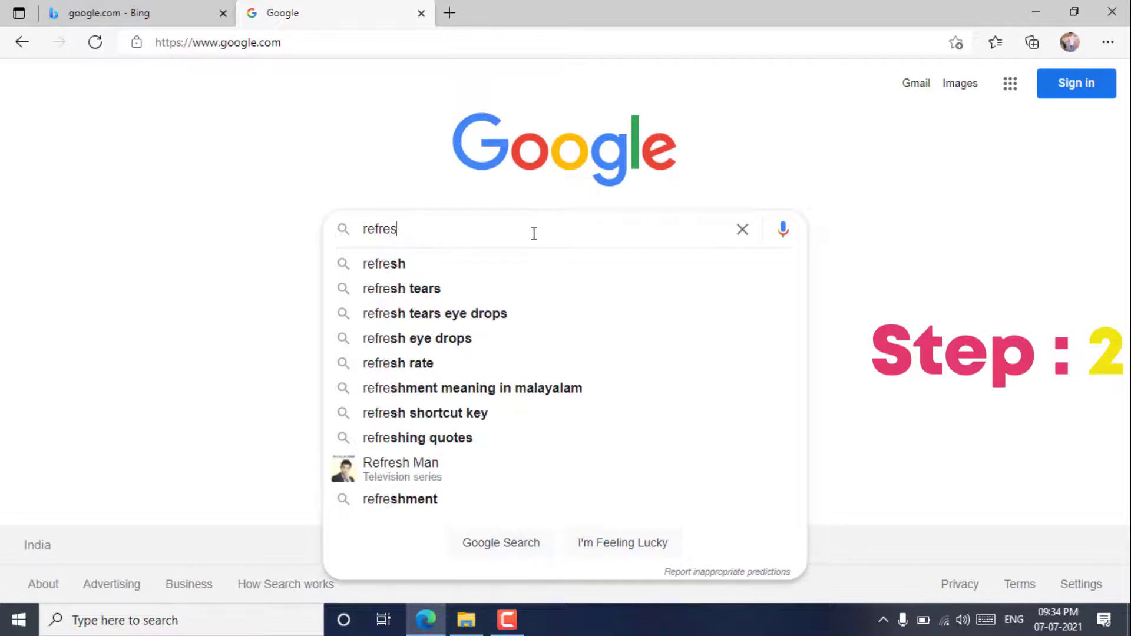
pyautogui.write('h ')
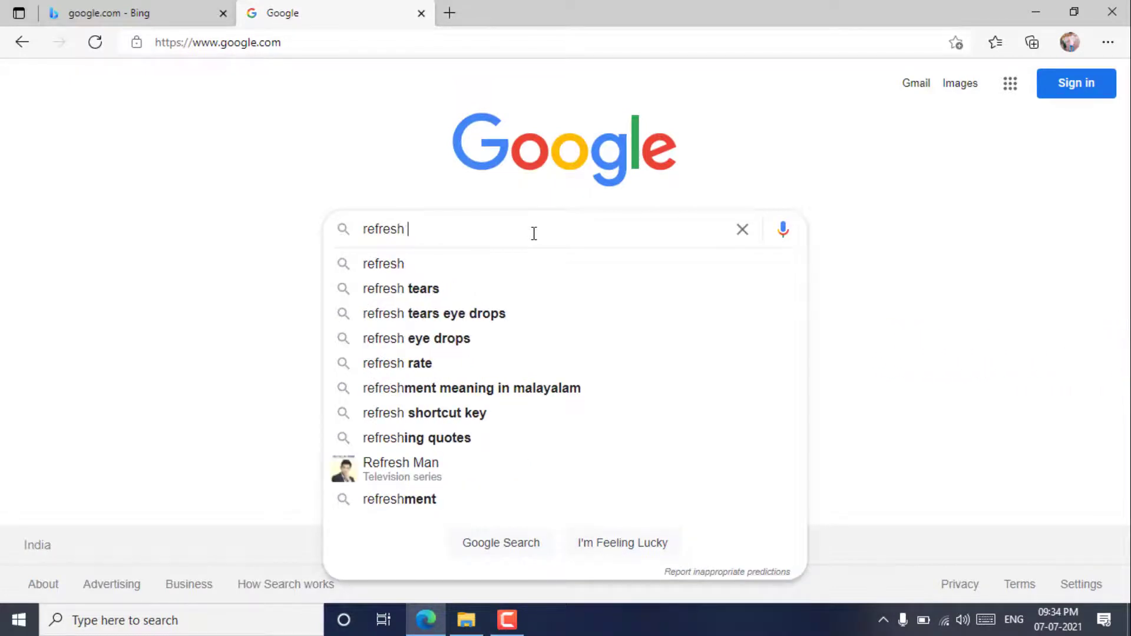
pyautogui.write('rate')
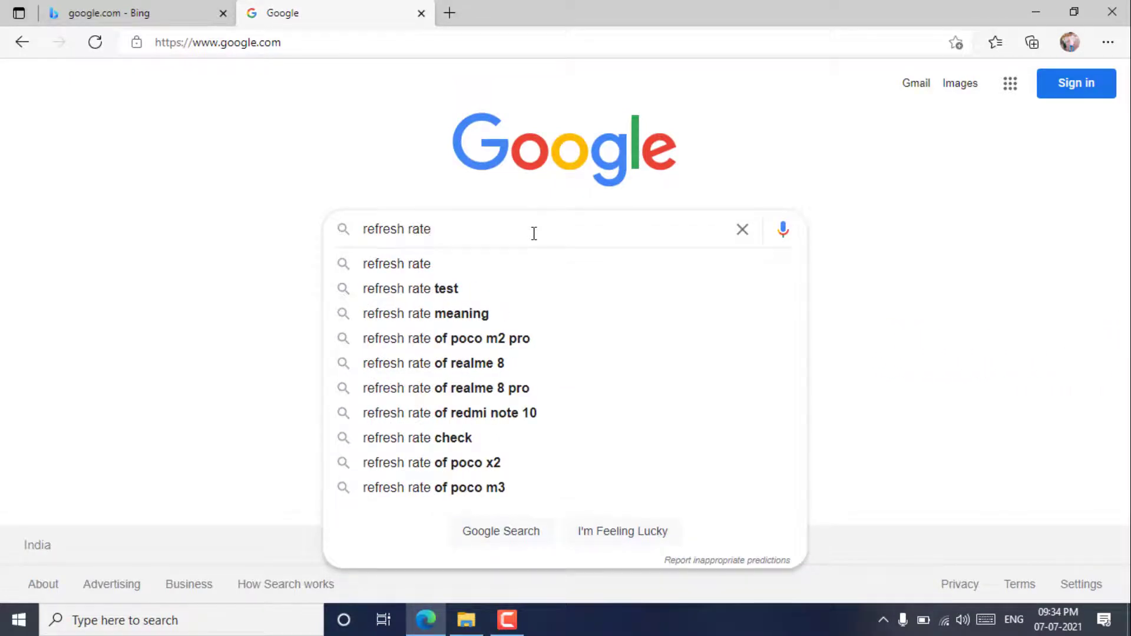
pyautogui.press('Return')
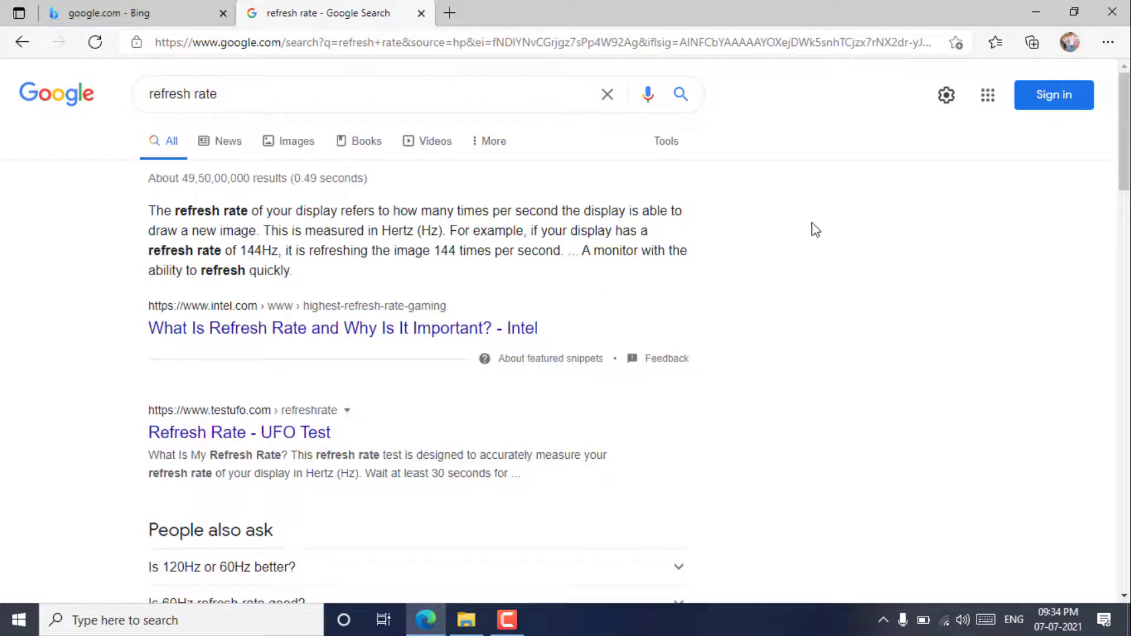
pyautogui.scroll(-3, 423, 356)
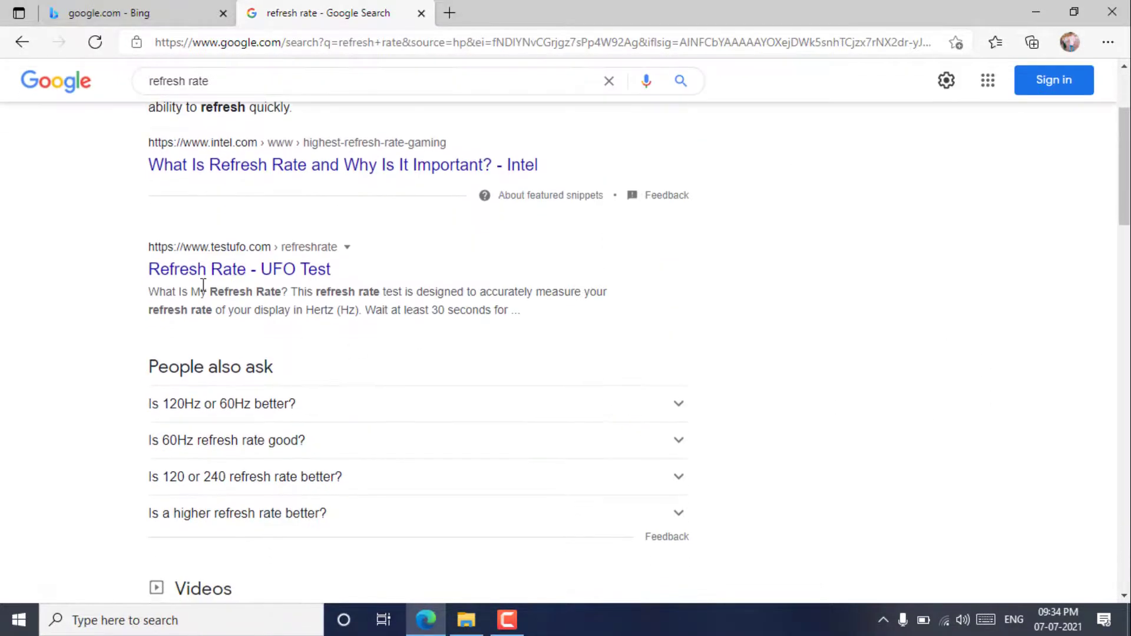
pyautogui.scroll(3, 436, 292)
pyautogui.scroll(-4, 482, 320)
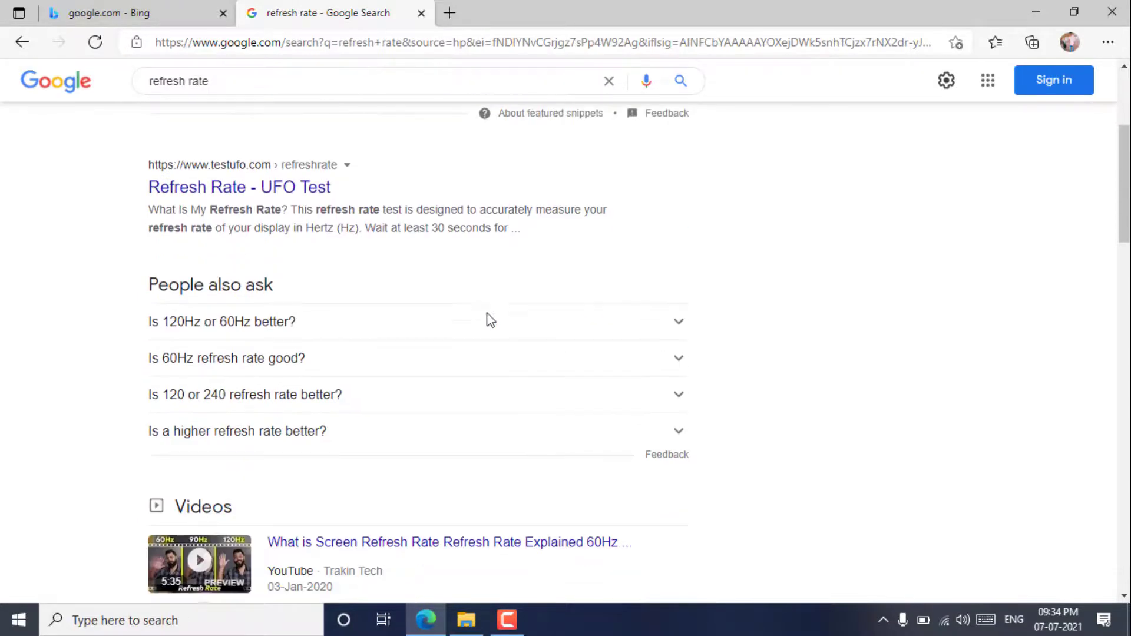
pyautogui.scroll(4, 253, 206)
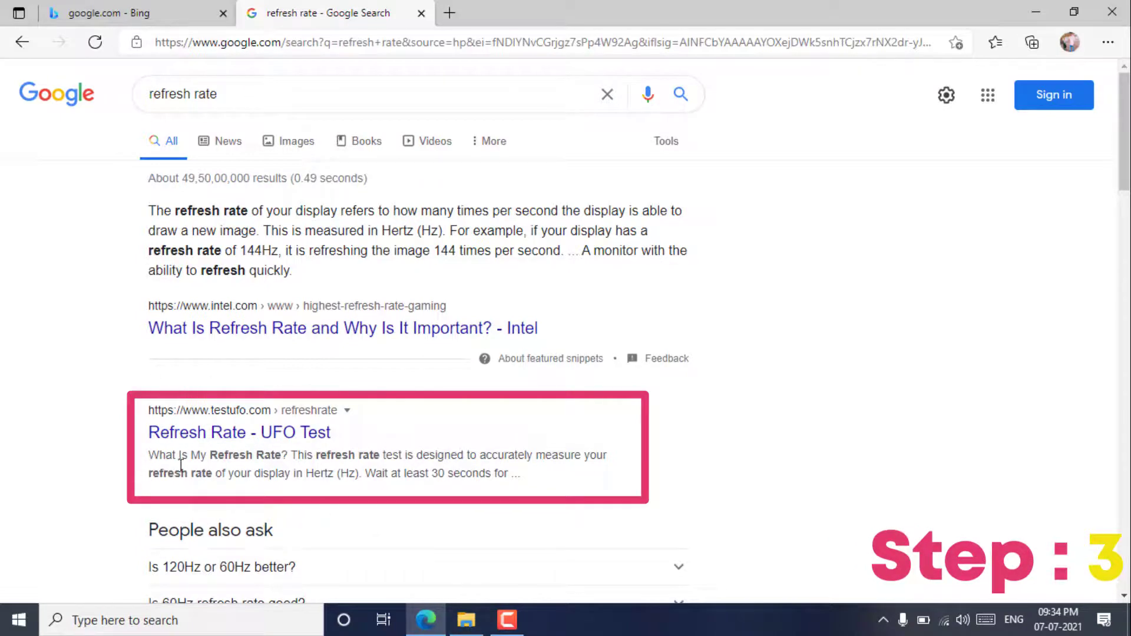
# Open the 'Refresh Rate - UFO Test' result in a new tab and view its frame-rate reading
pyautogui.keyDown('ctrl'); pyautogui.click(245, 434); pyautogui.keyUp('ctrl')
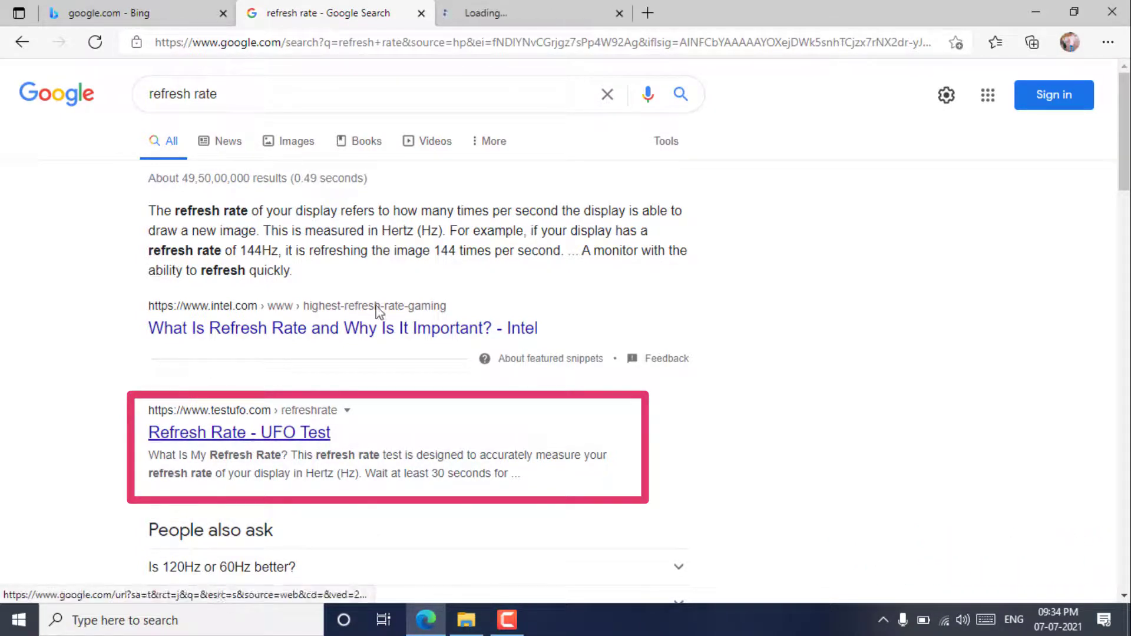
pyautogui.click(508, 18)
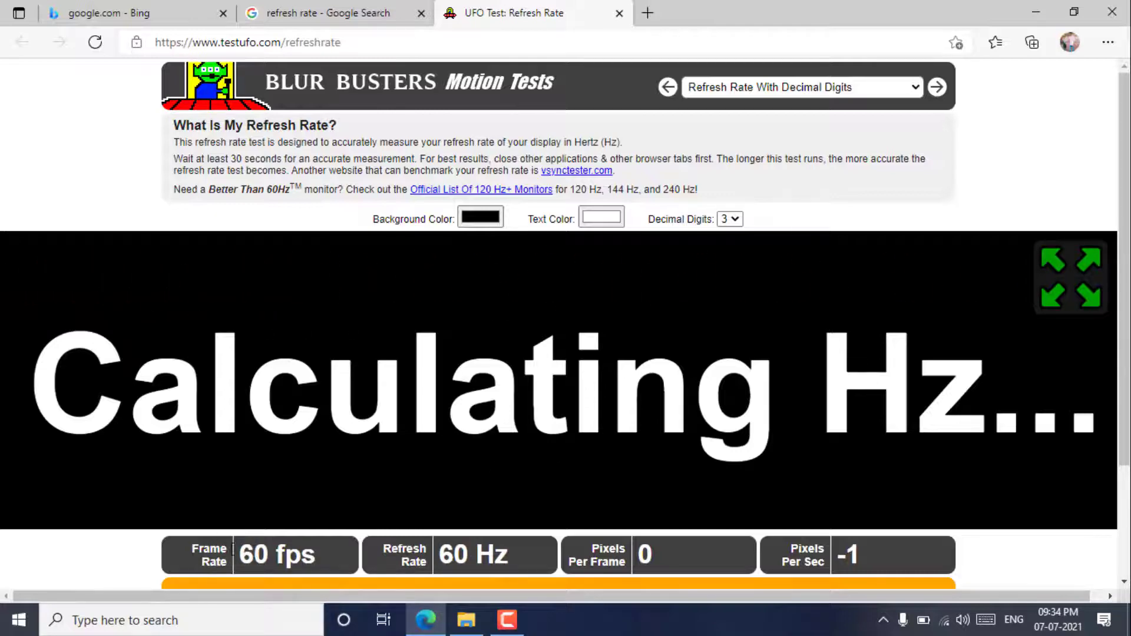
pyautogui.moveTo(323, 554); pyautogui.dragTo(323, 552)
pyautogui.click(323, 552)
# Try the test in full screen, exit with Esc, and check the 60 fps reading
pyautogui.click(1052, 294)
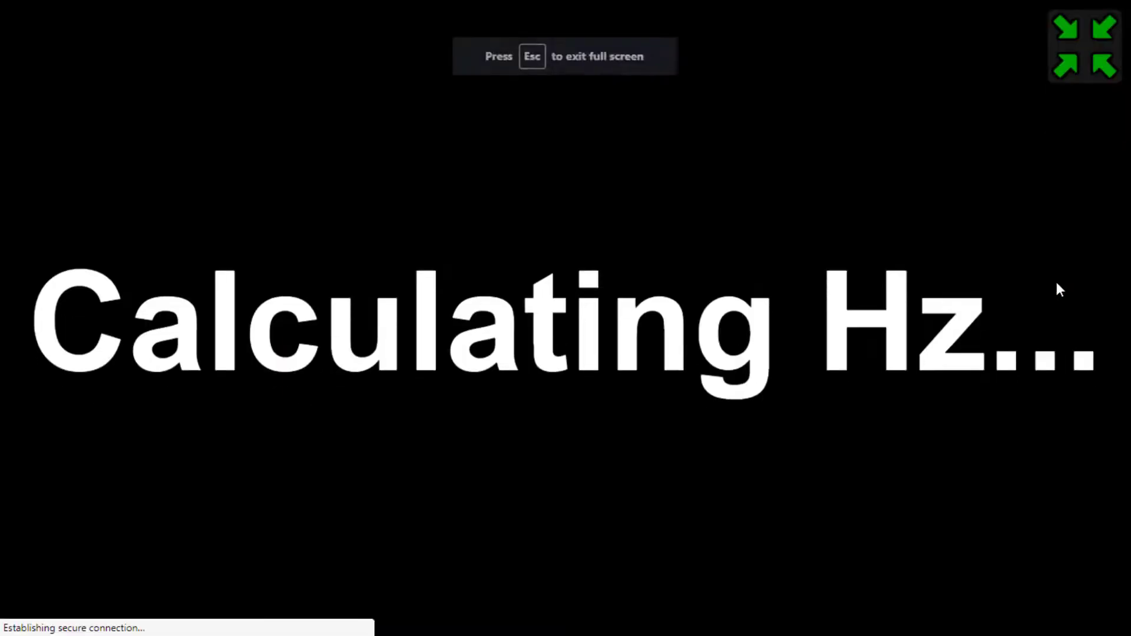
pyautogui.press('Escape')
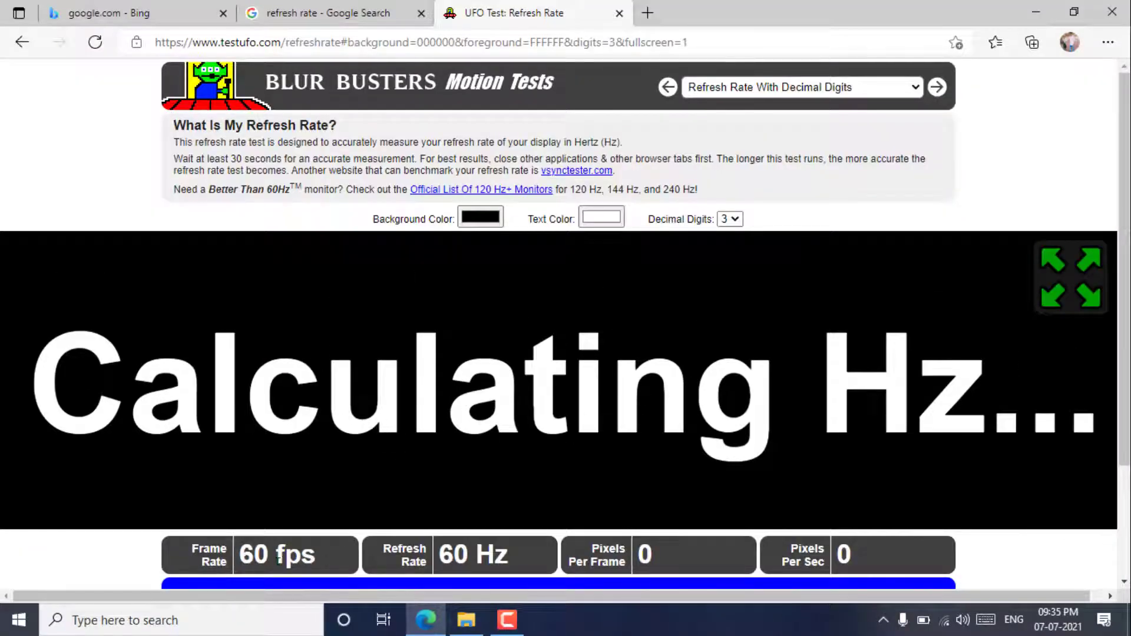
pyautogui.moveTo(242, 552); pyautogui.dragTo(319, 552)
pyautogui.click(320, 552)
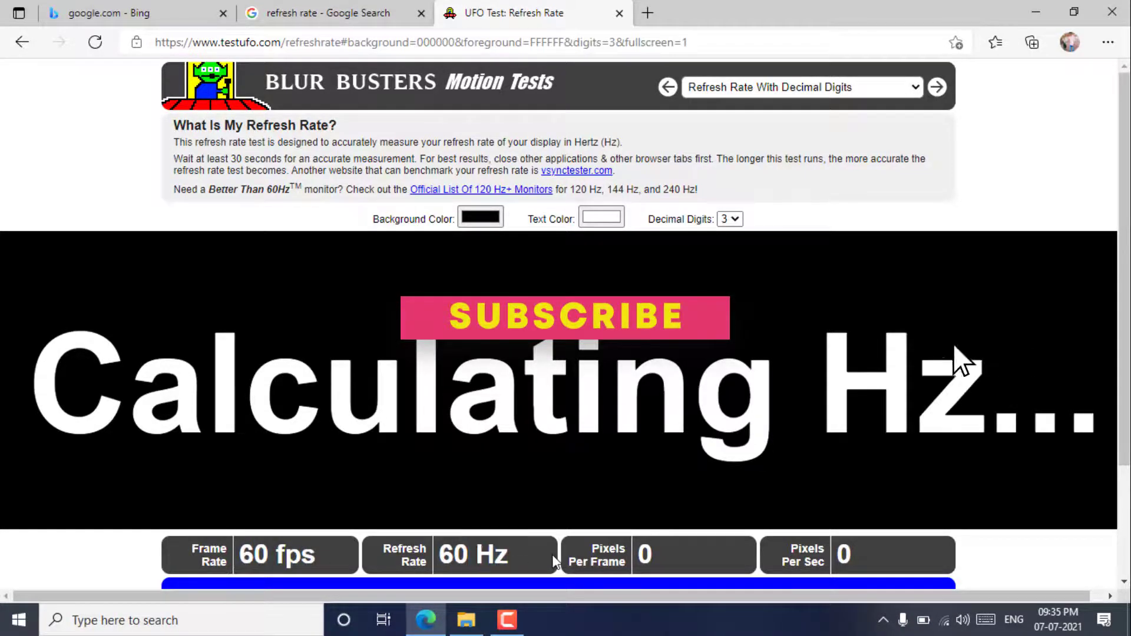
pyautogui.scroll(-2, 707, 463)
pyautogui.scroll(2, 442, 482)
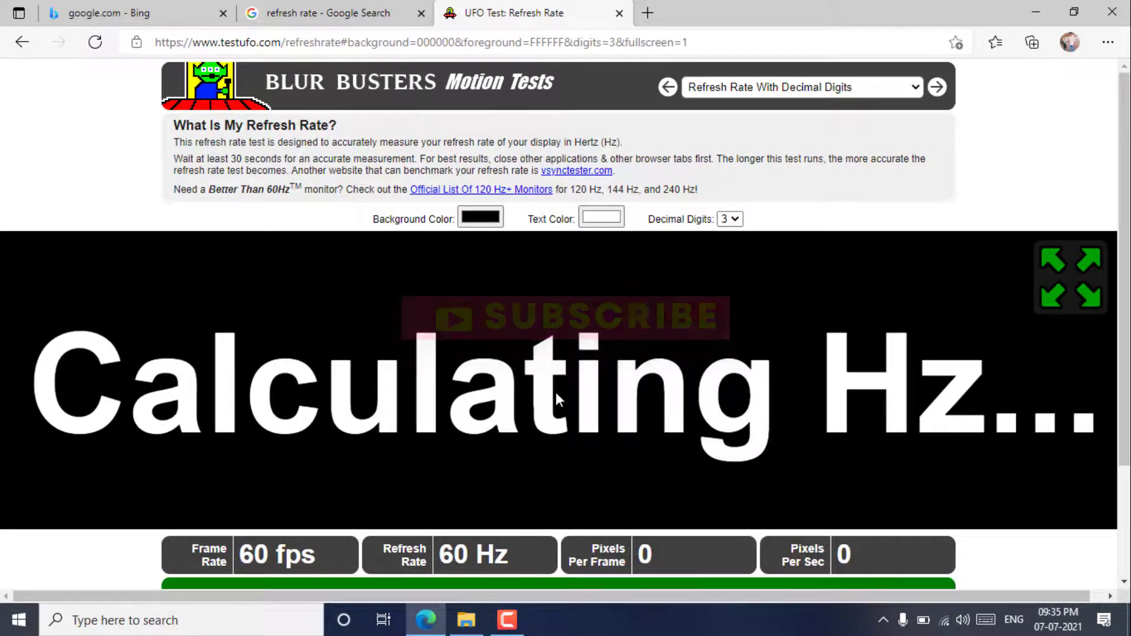
# Set the UFO Test text colour to red and toggle full screen on and off
pyautogui.click(605, 223)
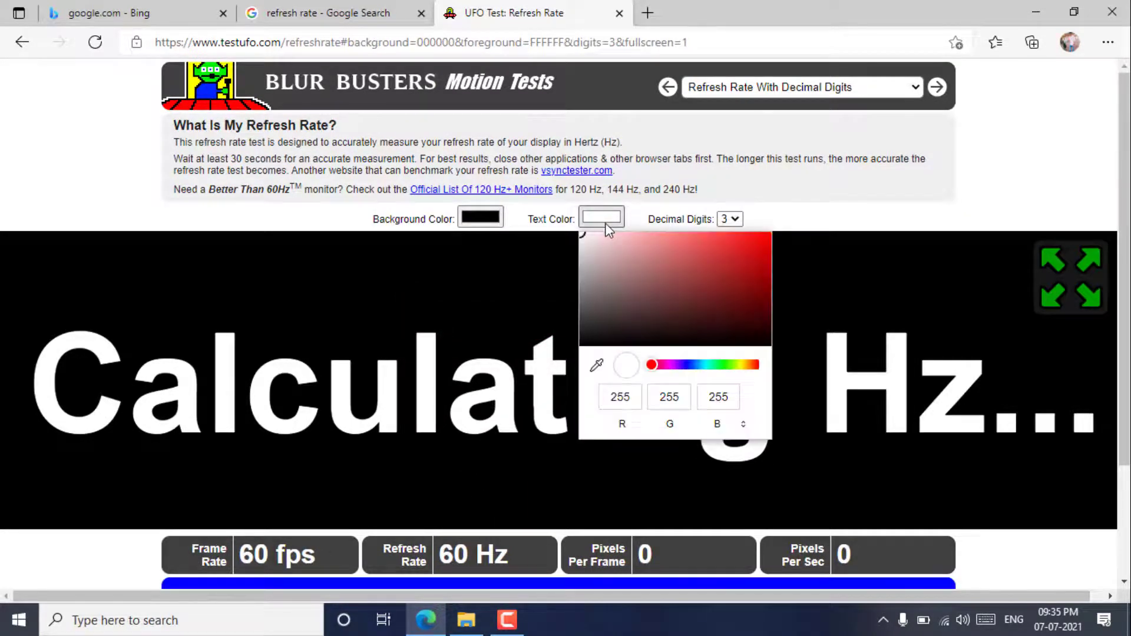
pyautogui.click(663, 265)
pyautogui.moveTo(663, 265)
pyautogui.mouseDown()
pyautogui.moveTo(714, 271)
pyautogui.moveTo(733, 247)
pyautogui.mouseUp()
pyautogui.click(801, 277)
pyautogui.click(802, 281)
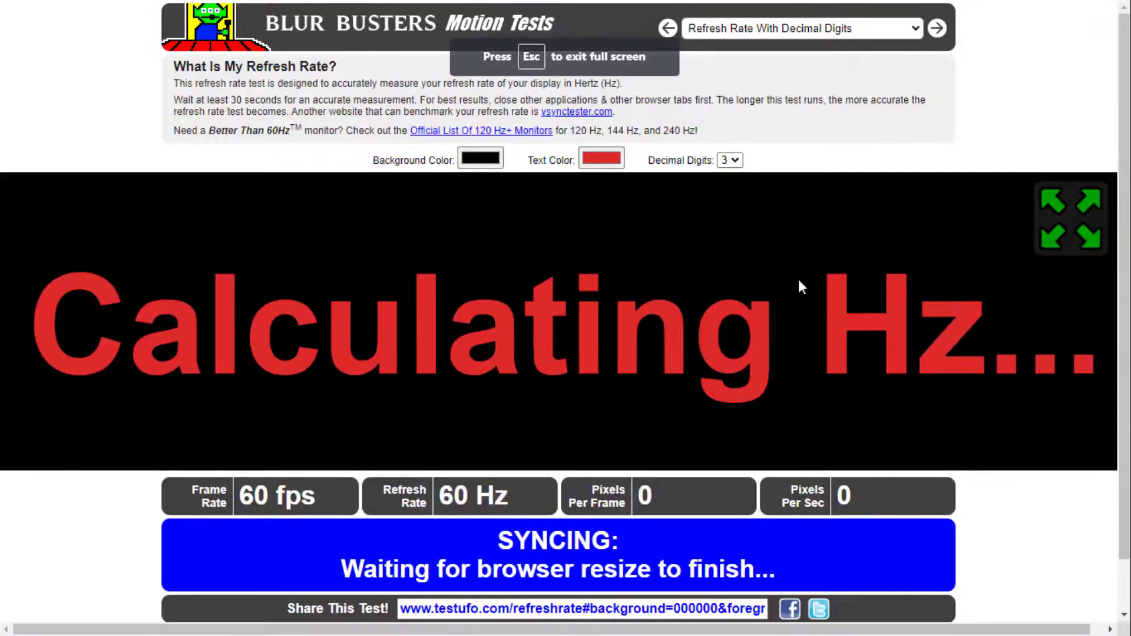
pyautogui.click(1049, 225)
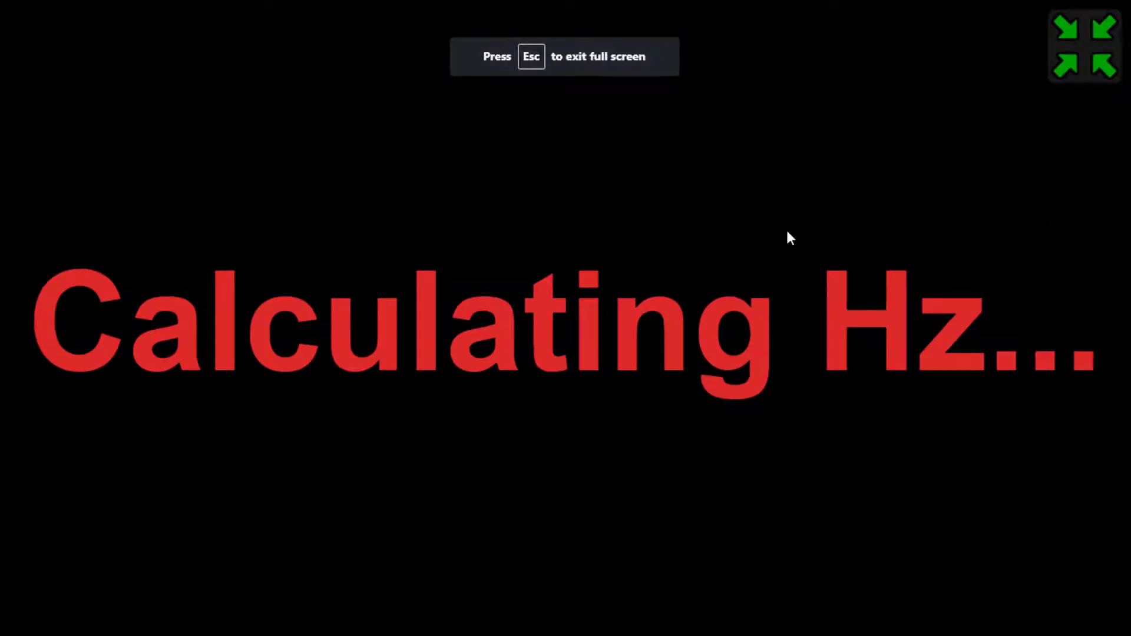
pyautogui.click(1056, 64)
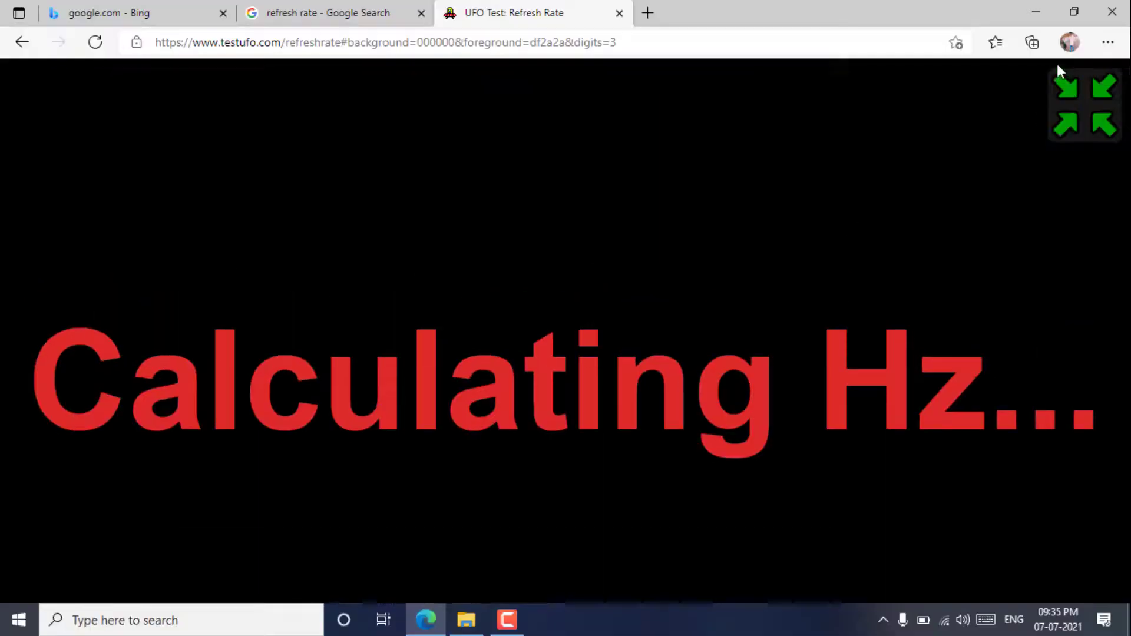
# Change the test's background colour to white
pyautogui.click(486, 226)
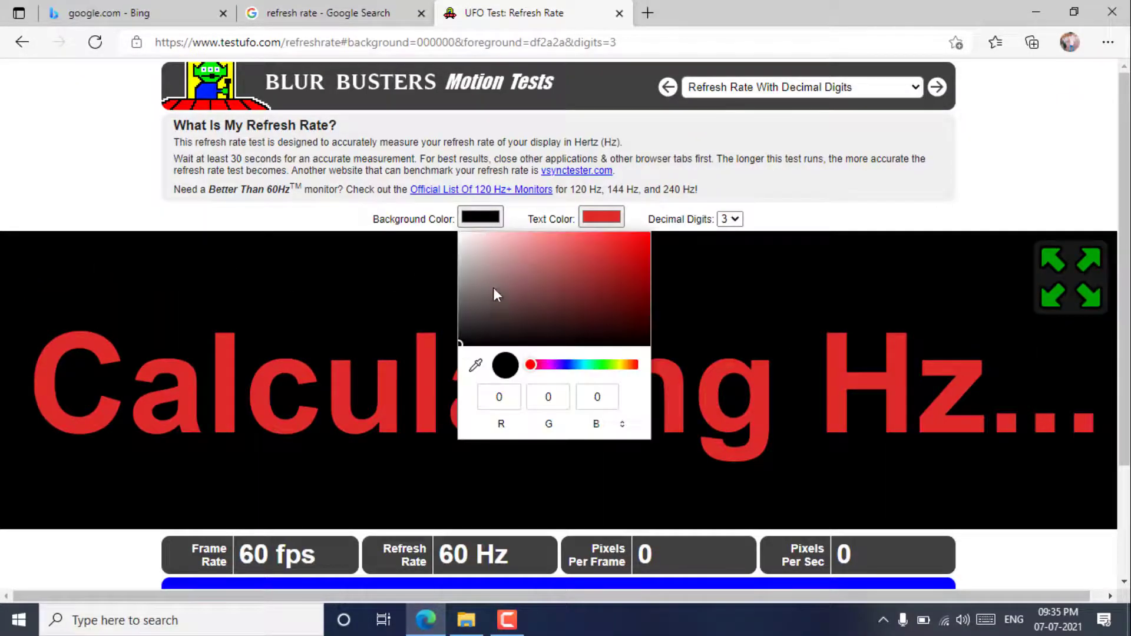
pyautogui.moveTo(493, 287); pyautogui.dragTo(571, 275)
pyautogui.moveTo(497, 248); pyautogui.dragTo(460, 234)
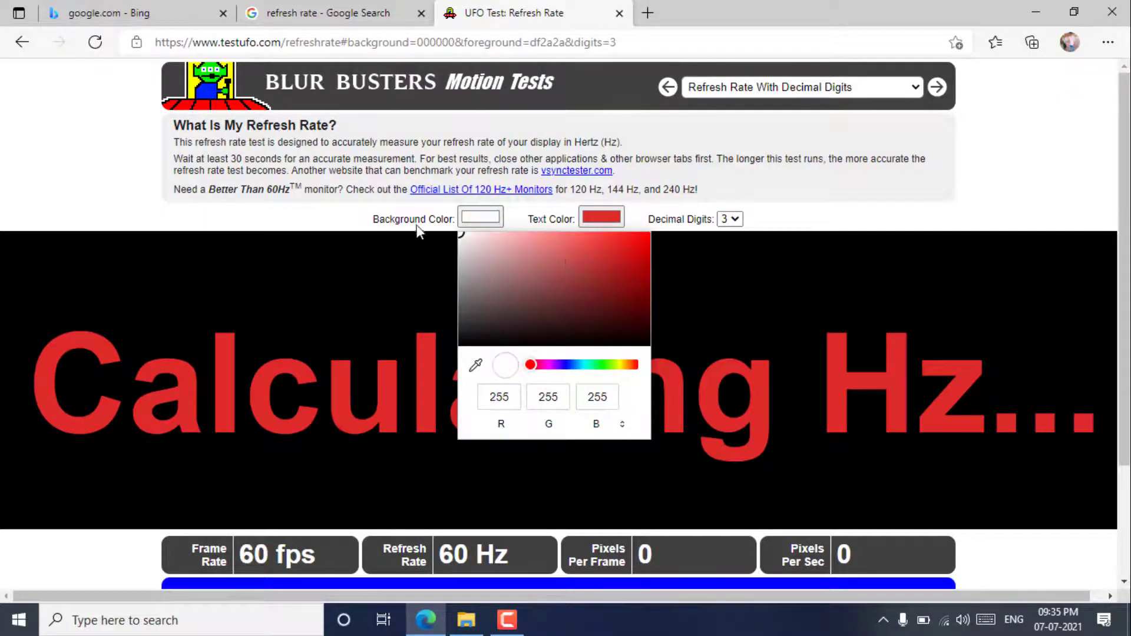
pyautogui.click(734, 343)
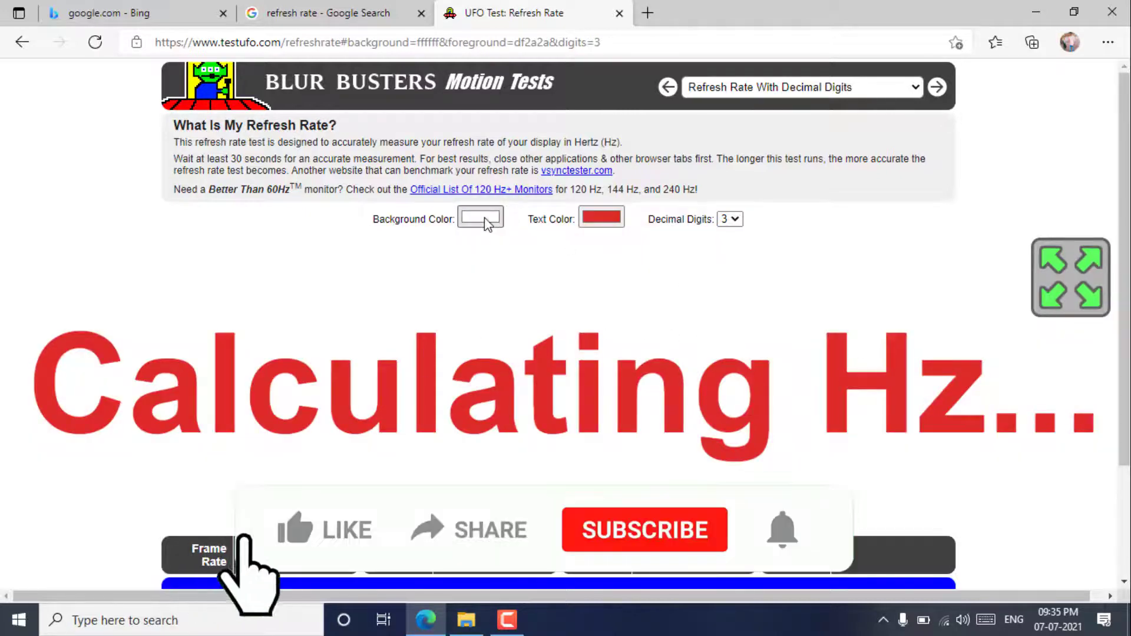
# Set Decimal Digits to 5, then 8, then finally 0
pyautogui.click(730, 219)
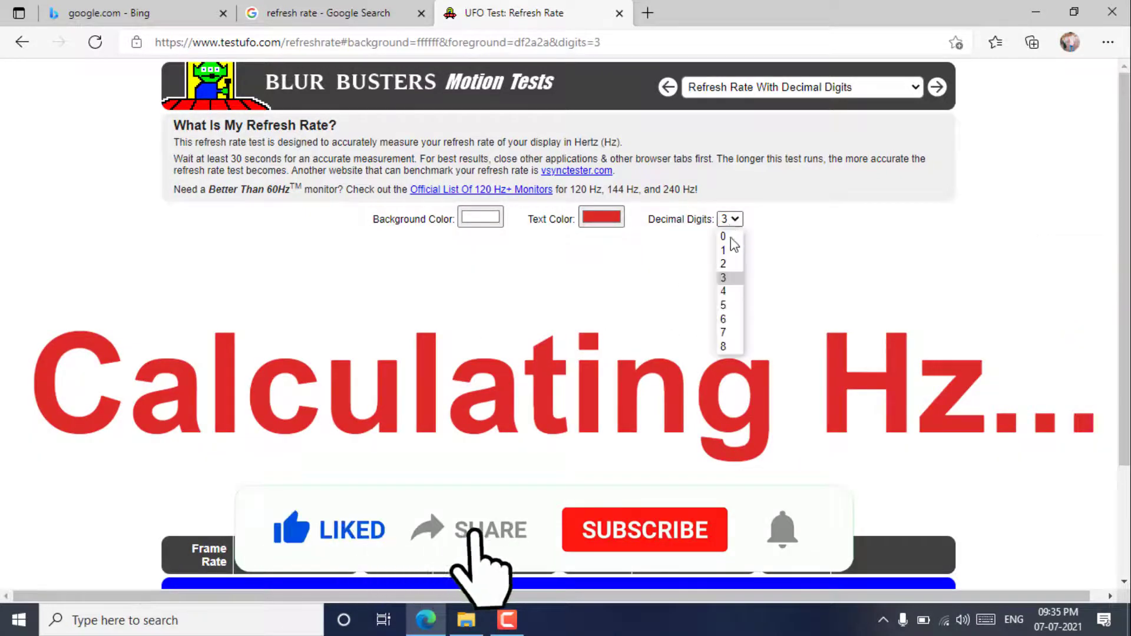
pyautogui.click(726, 304)
pyautogui.click(734, 222)
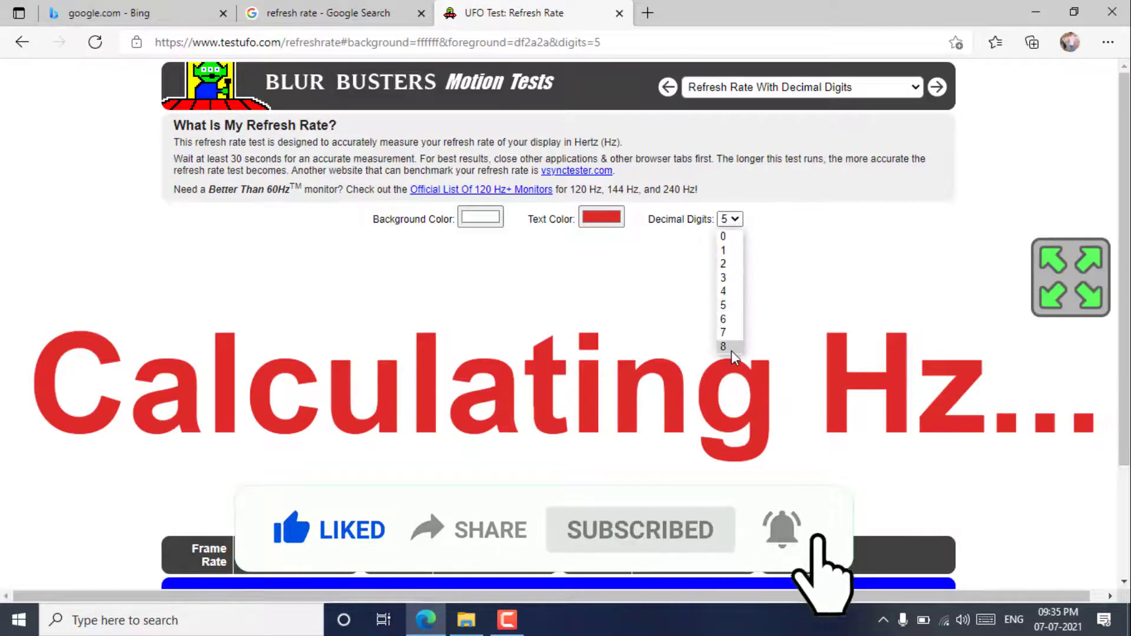
pyautogui.click(730, 347)
pyautogui.click(731, 222)
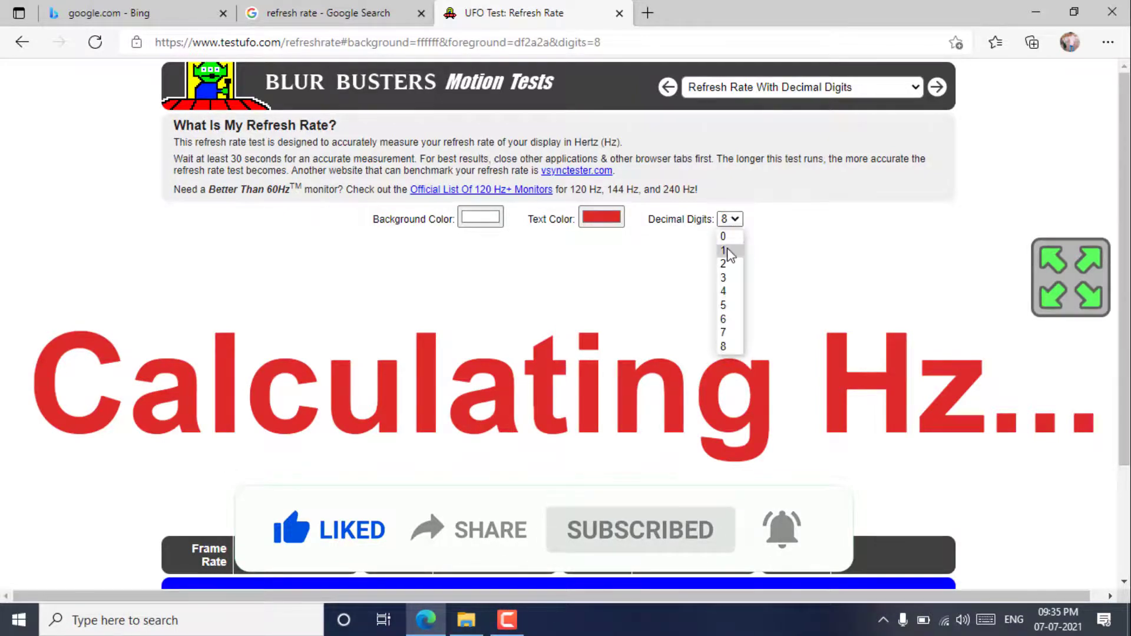
pyautogui.click(729, 234)
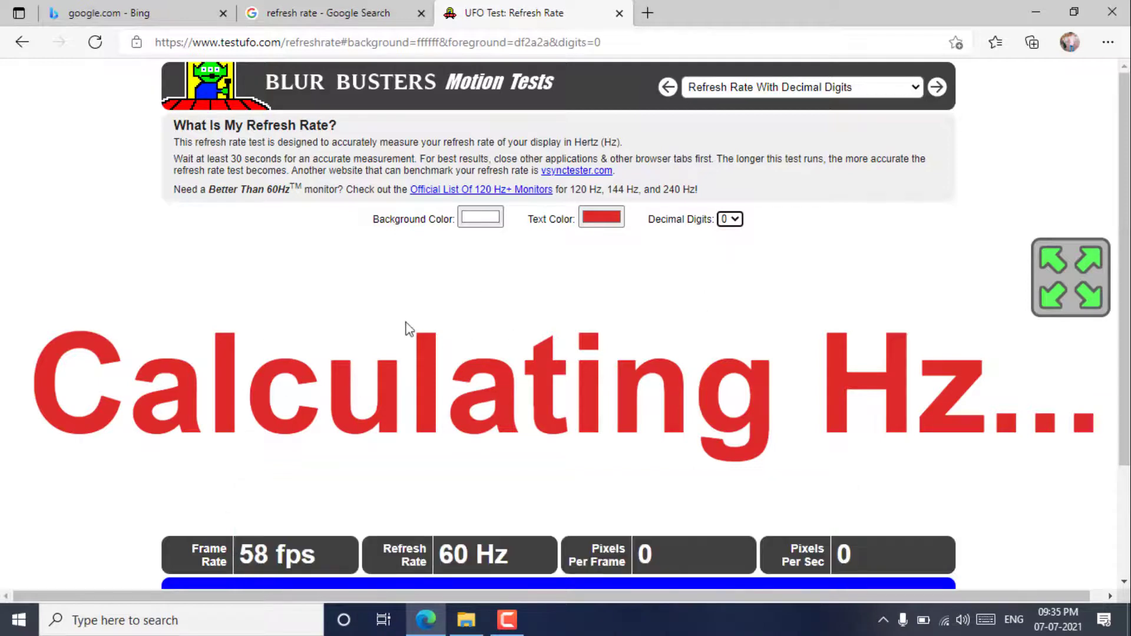
# Close the UFO Test, Google and remaining Edge tabs, then refresh the desktop
pyautogui.click(616, 17)
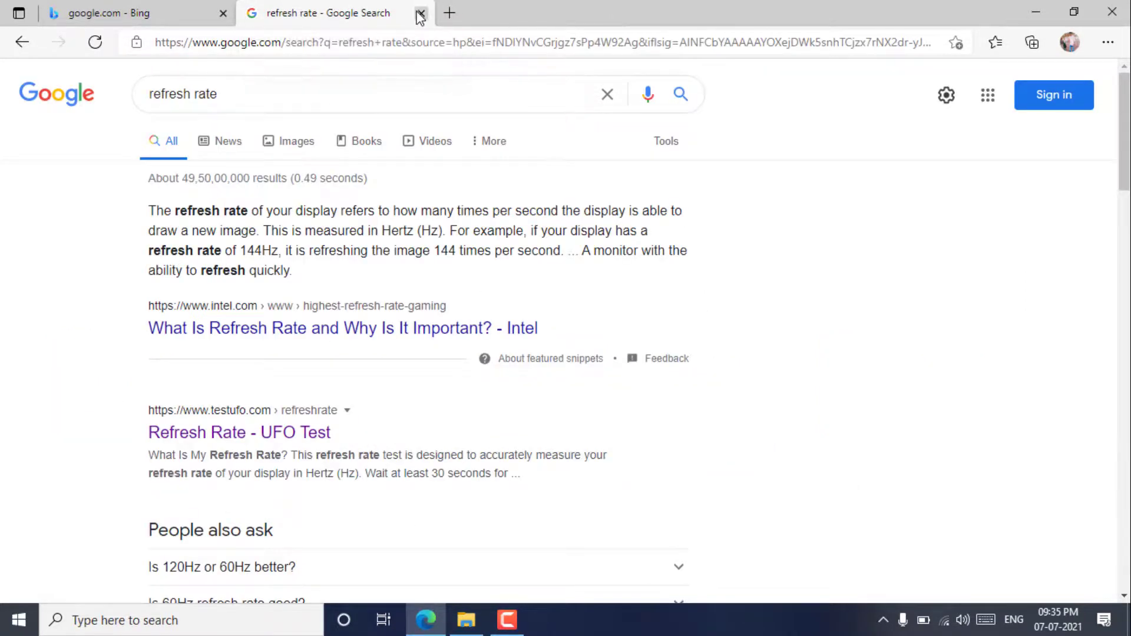
pyautogui.click(420, 13)
pyautogui.click(222, 13)
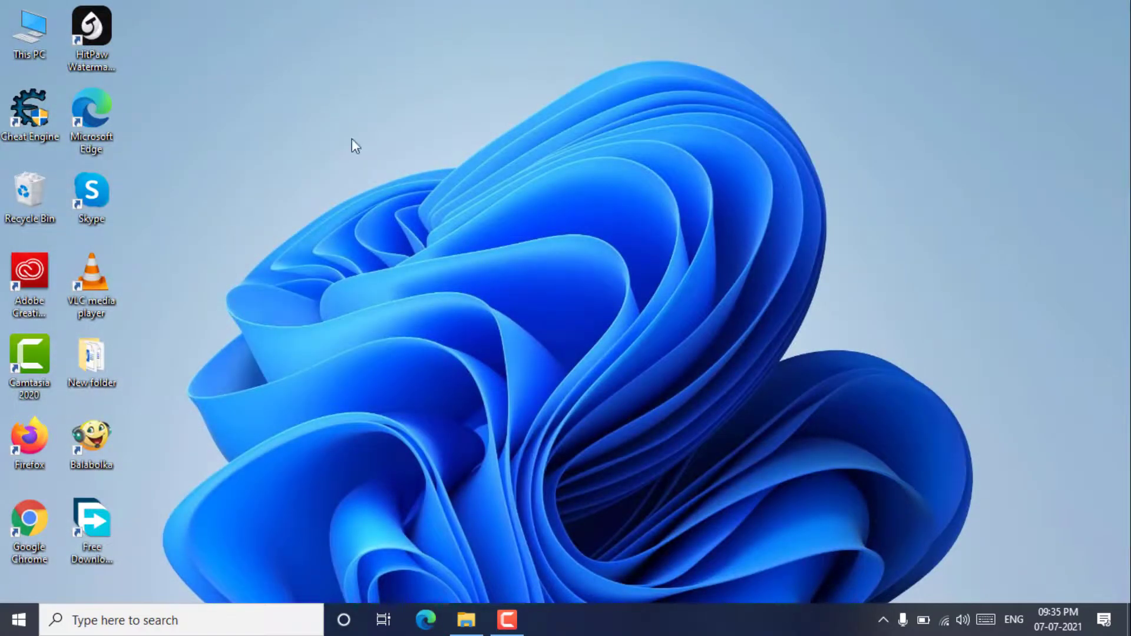
pyautogui.click(555, 233)
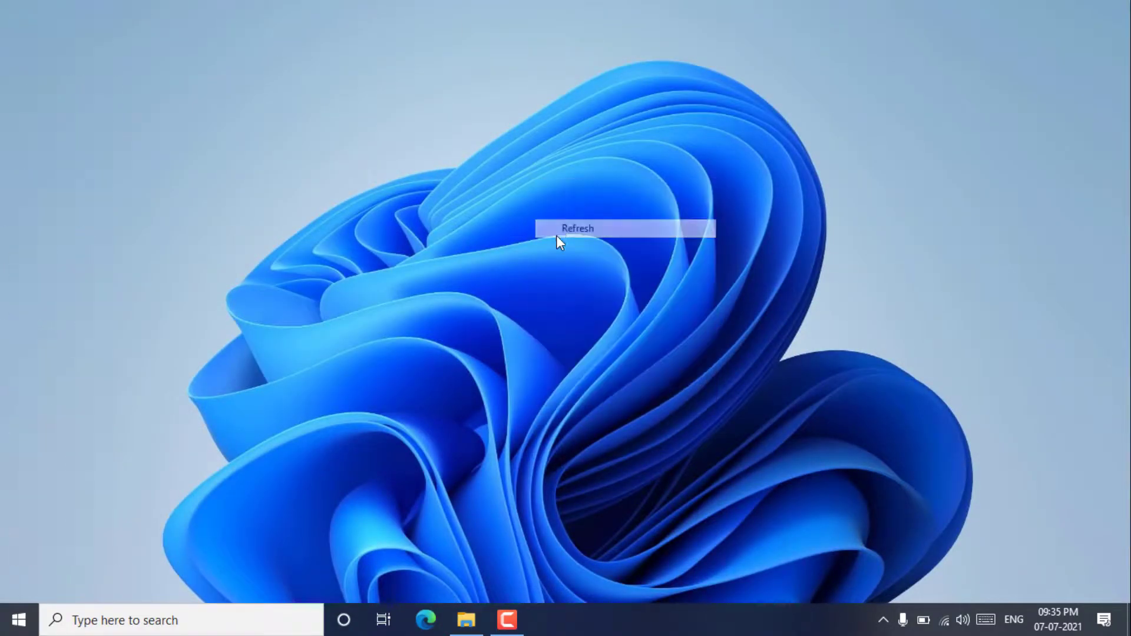